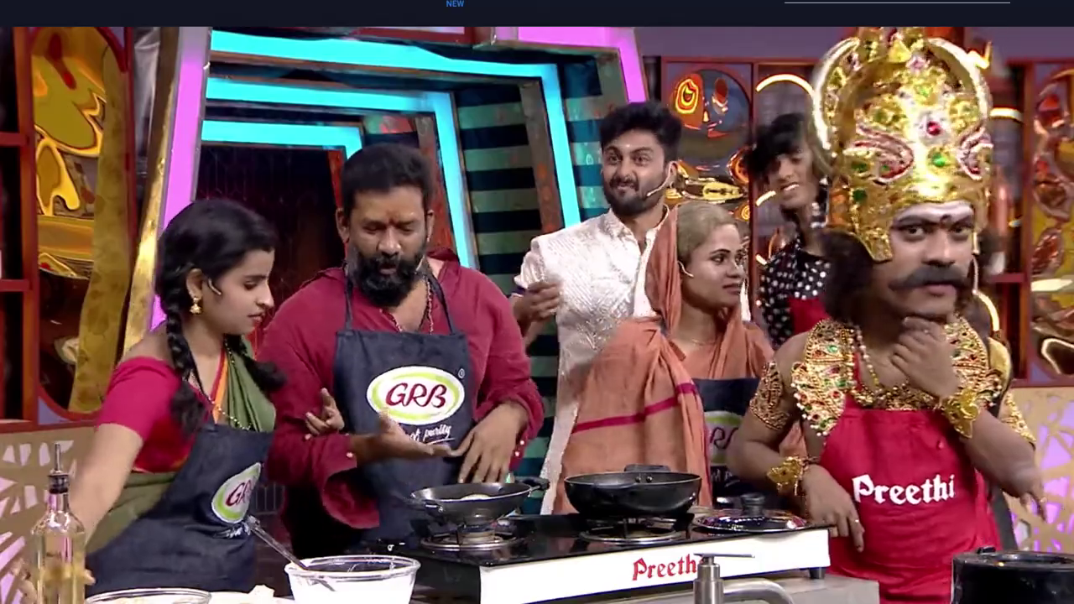
Step: Bring up the File > New options to reach Project…
{"action": "mouse_move", "coordinate": [843, 541]}
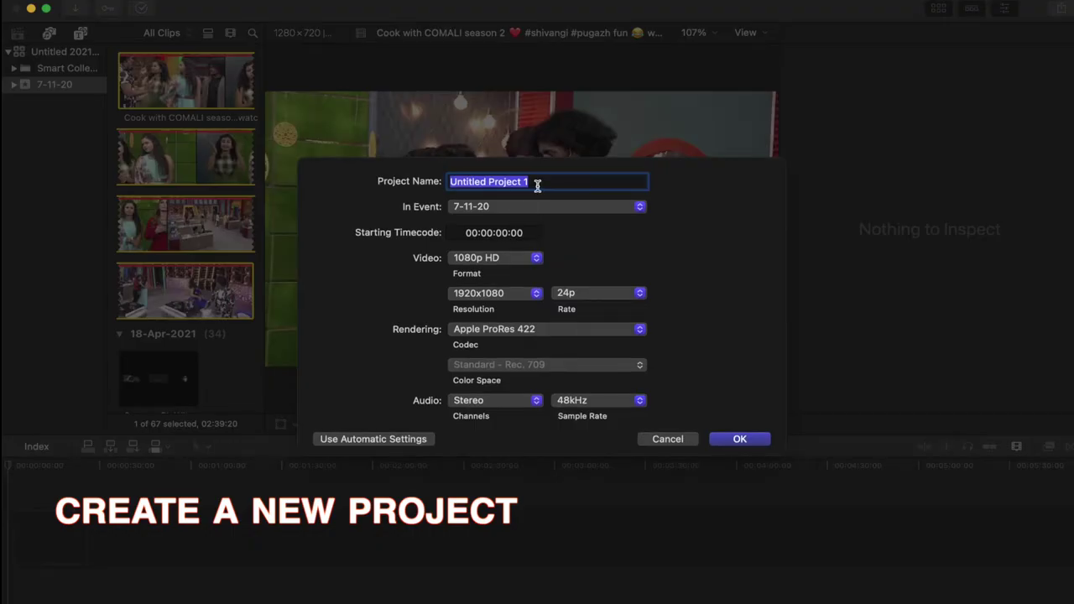
Step: Create the project 'coook with comali big head' in event 7-11-20 at 1080p HD 24p
{"action": "type", "text": "ck with comali big hea"}
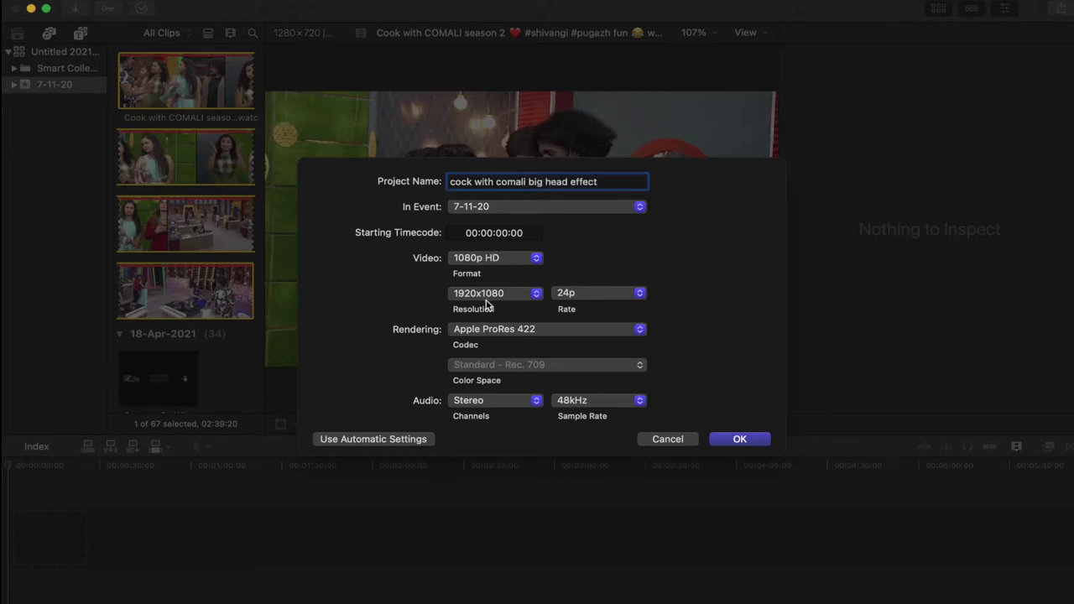
{"action": "left_click", "coordinate": [742, 440]}
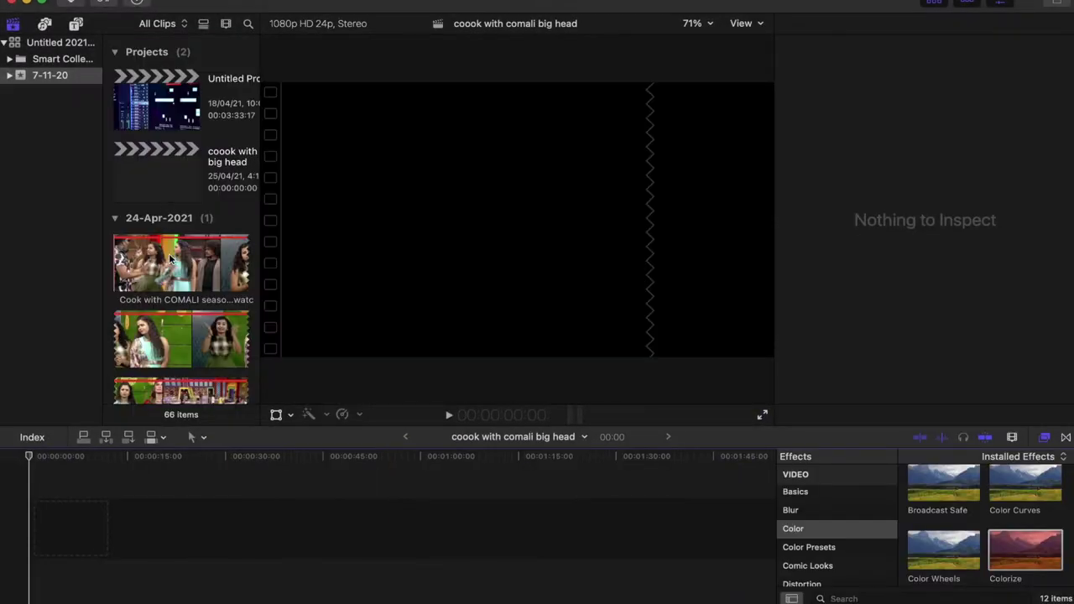
Step: Preview the Cook with COMALI season 2 clip and add it to the project timeline
{"action": "left_click", "coordinate": [120, 251]}
{"action": "key", "text": "space"}
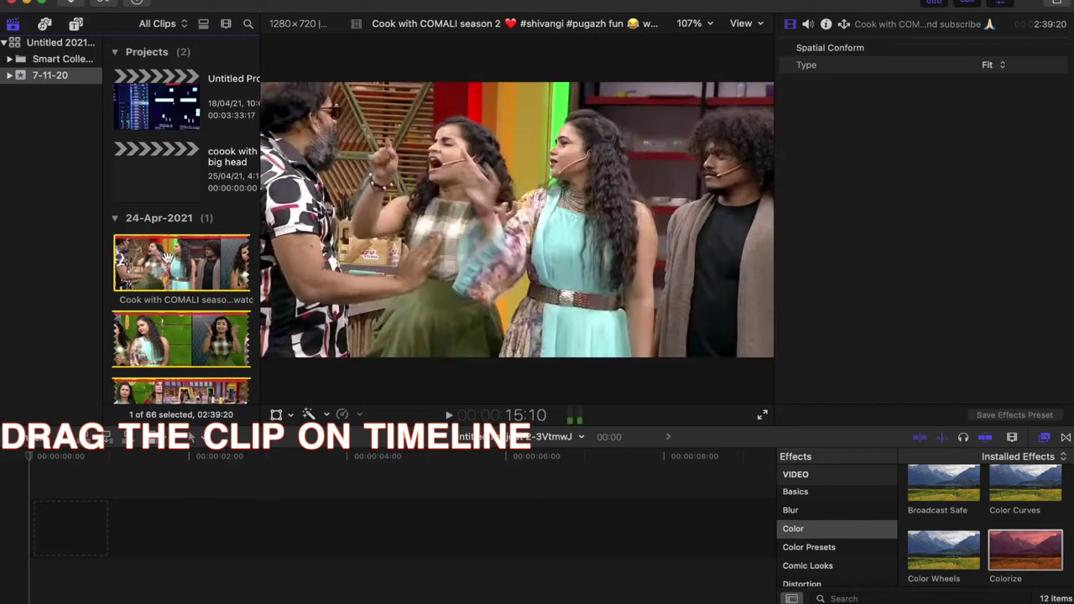
{"action": "left_click_drag", "start_coordinate": [137, 255], "coordinate": [126, 528]}
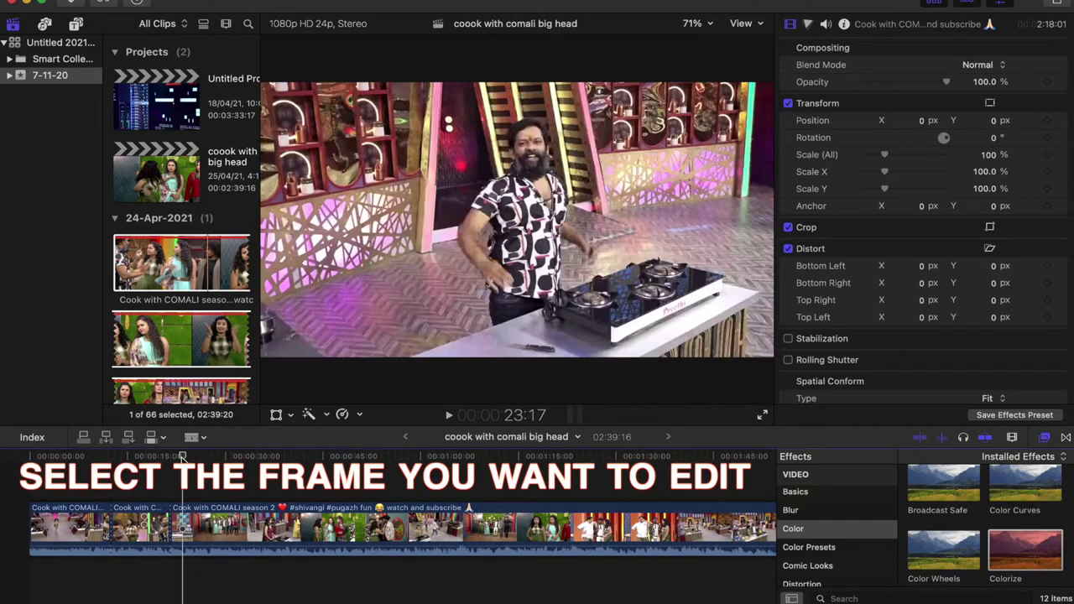
Step: Blade out a 01:07 section of the clip and paste it above the original as a connected clip
{"action": "left_click", "coordinate": [173, 507]}
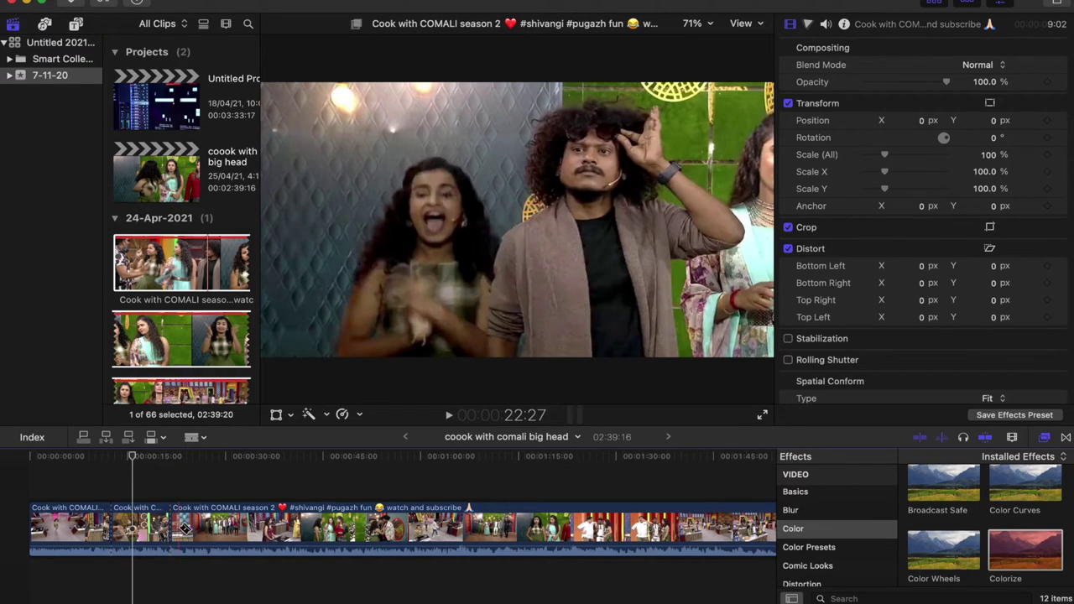
{"action": "scroll", "coordinate": [209, 487], "scroll_direction": "up", "scroll_amount": 5}
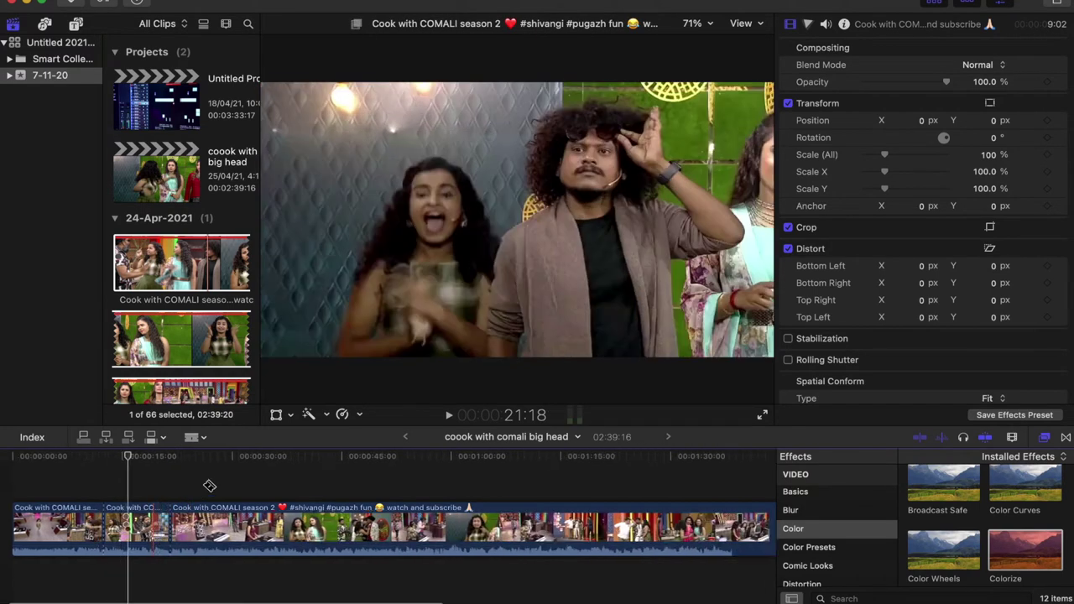
{"action": "left_click", "coordinate": [425, 541]}
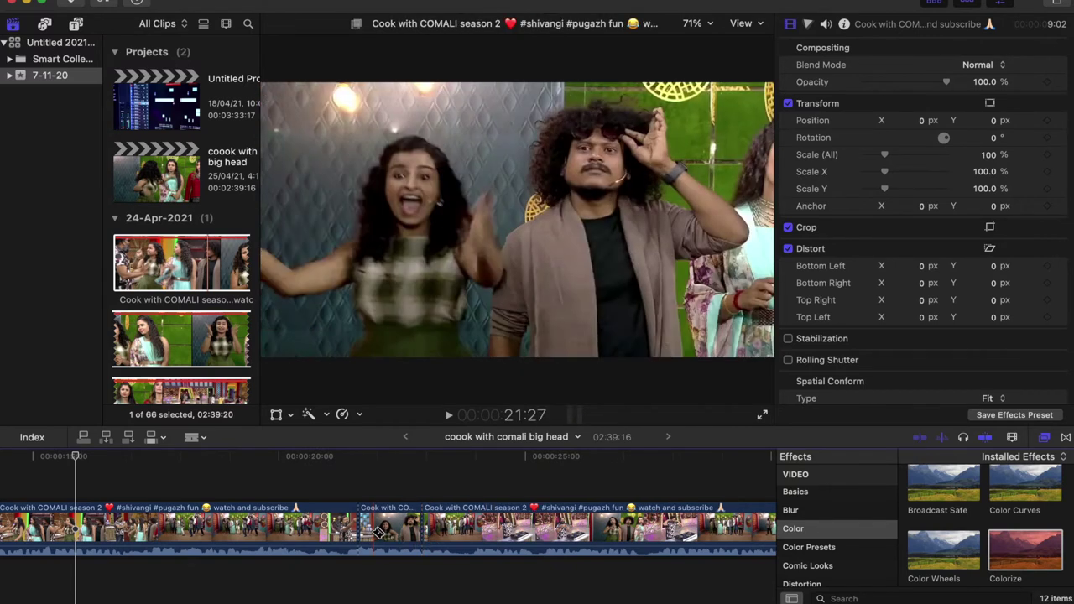
{"action": "key", "text": "a"}
{"action": "left_click", "coordinate": [393, 531]}
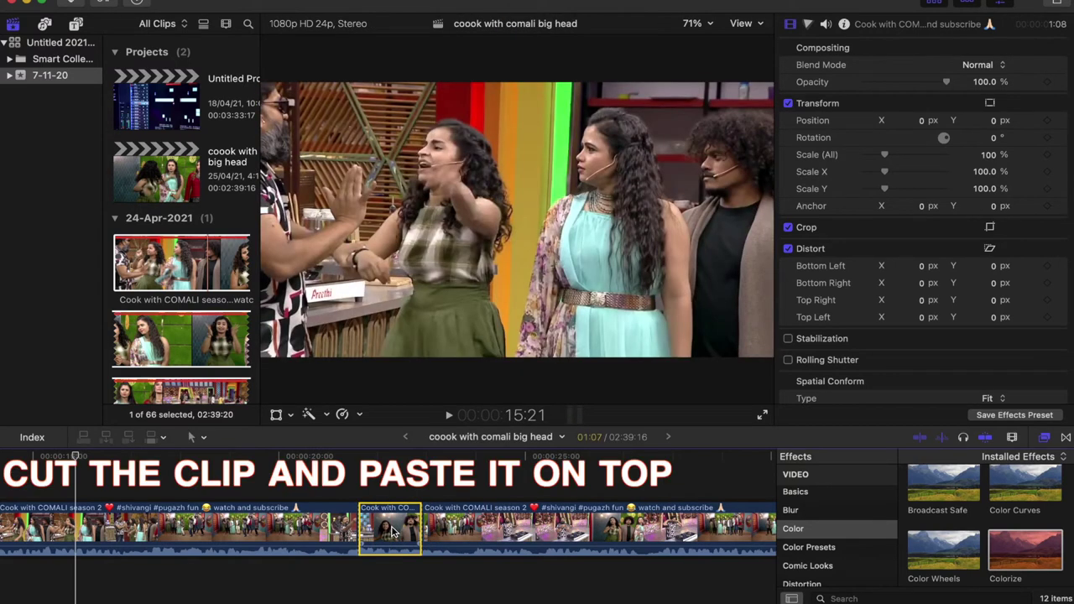
{"action": "key", "text": "super+x"}
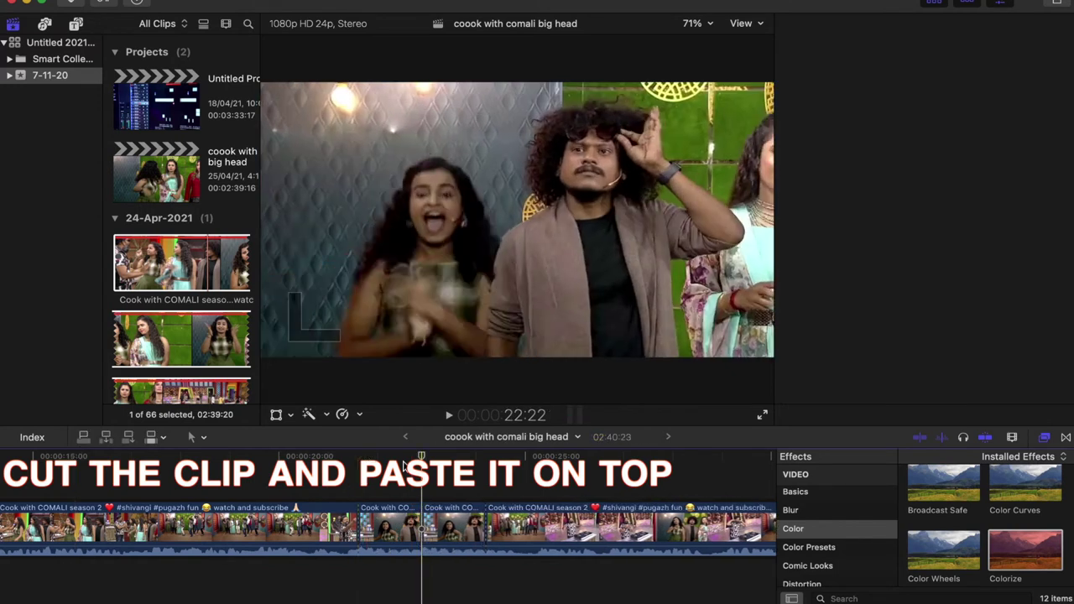
{"action": "key", "text": "alt+v"}
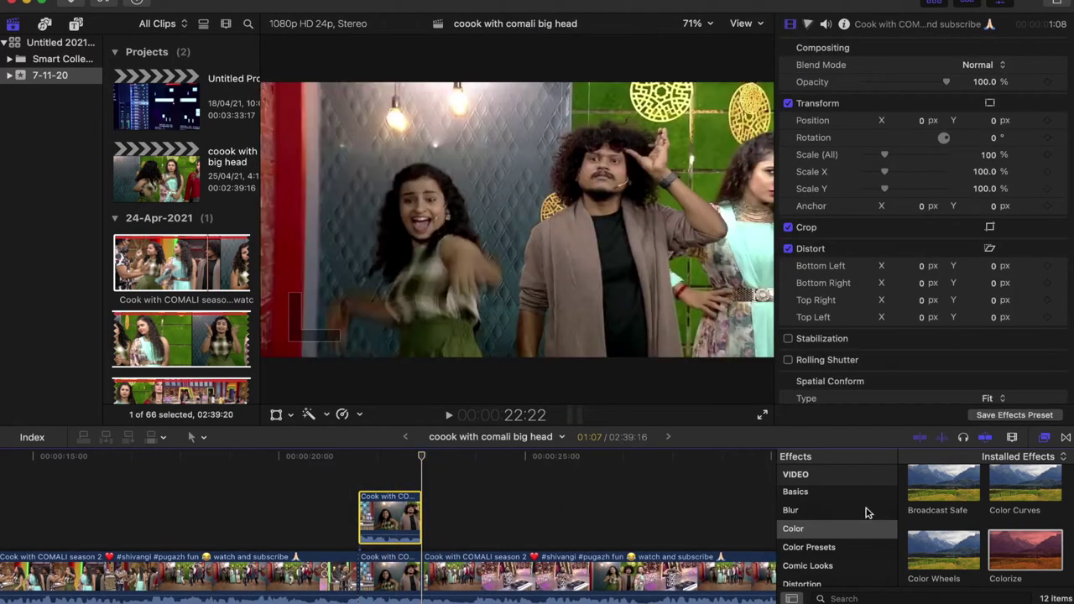
{"action": "scroll", "coordinate": [822, 516], "scroll_direction": "down", "scroll_amount": 5}
{"action": "scroll", "coordinate": [822, 516], "scroll_direction": "up", "scroll_amount": 1}
Step: Apply a Shape Mask to the connected clip, sized to radius 290.25 around the man's head
{"action": "left_click", "coordinate": [818, 543]}
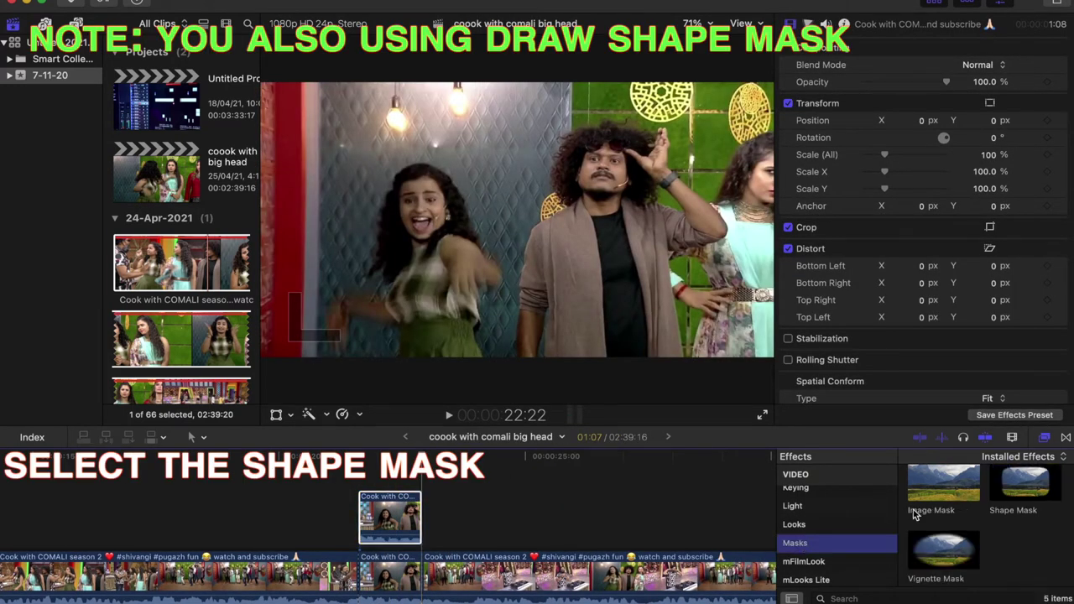
{"action": "left_click_drag", "start_coordinate": [1024, 483], "coordinate": [400, 522]}
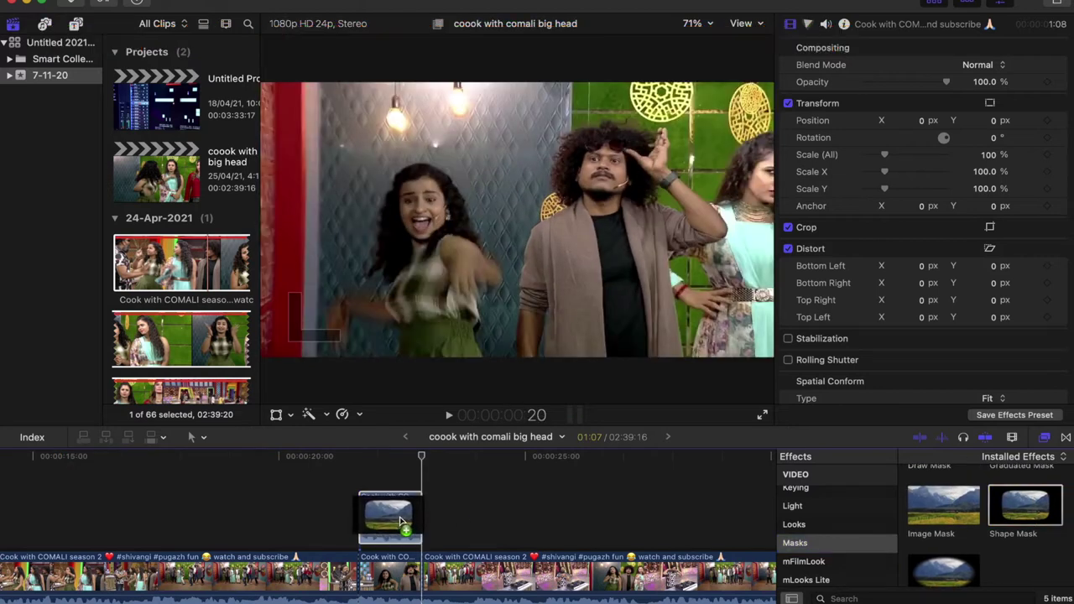
{"action": "left_click_drag", "start_coordinate": [422, 457], "coordinate": [360, 457]}
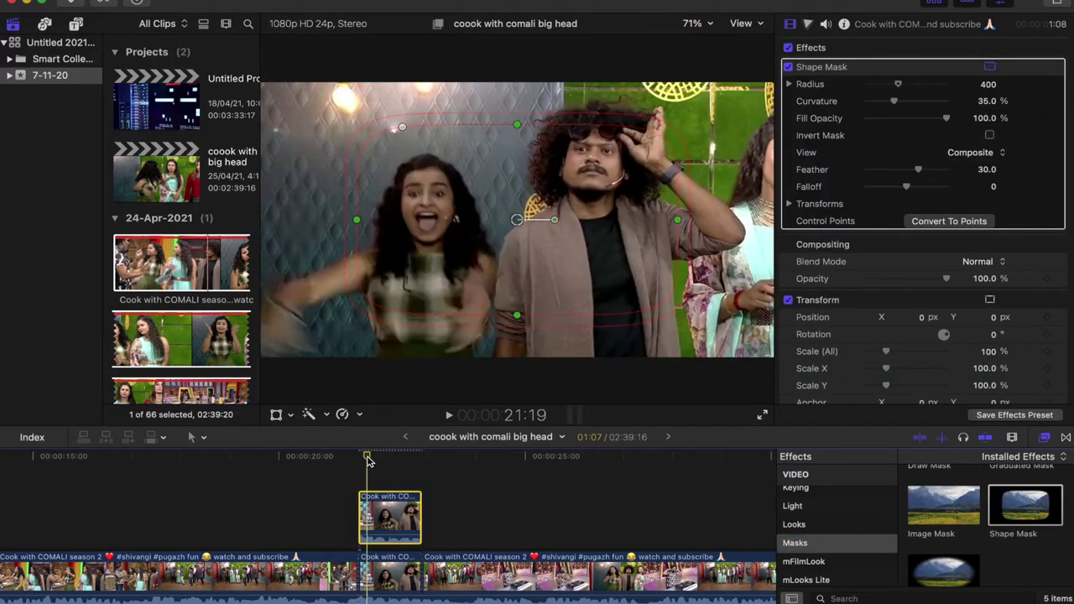
{"action": "left_click", "coordinate": [366, 457]}
{"action": "left_click_drag", "start_coordinate": [361, 221], "coordinate": [464, 221]}
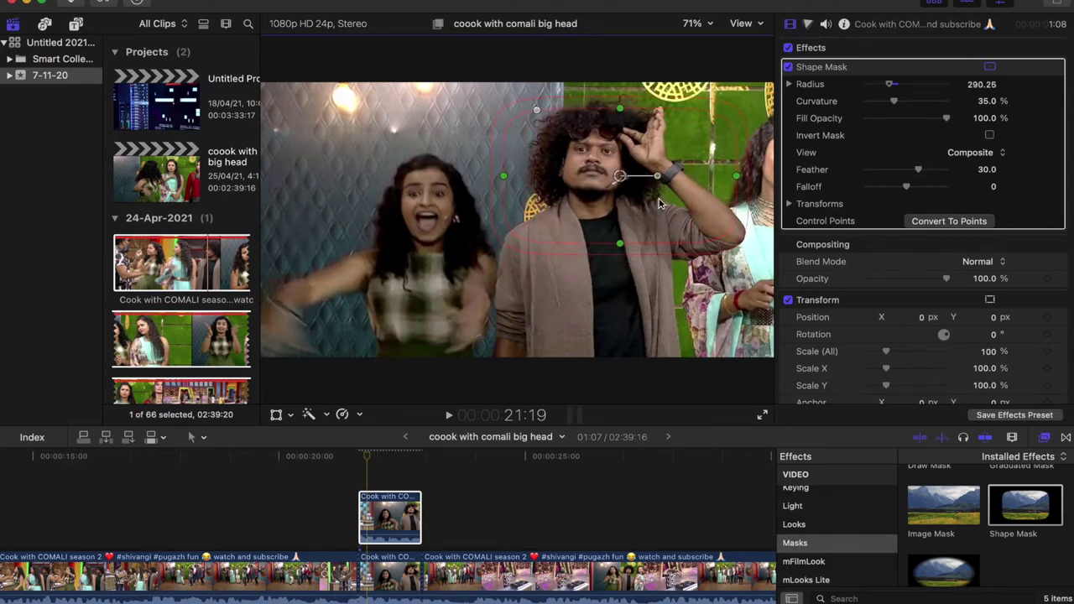
{"action": "left_click", "coordinate": [407, 512]}
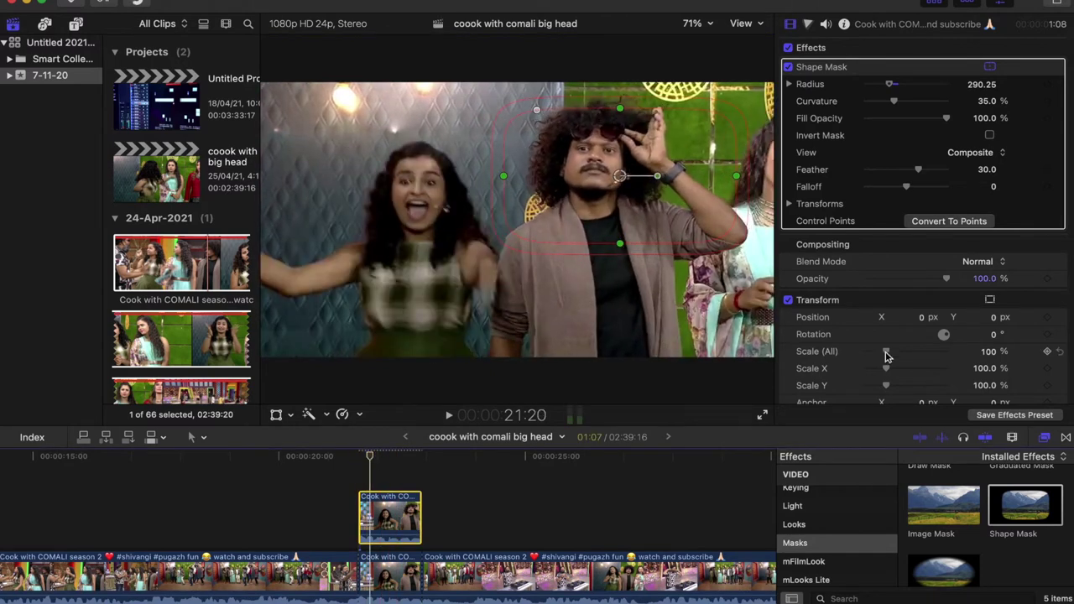
Step: Scale the masked head clip to 114% and shift it to Position X -44.5 px
{"action": "left_click_drag", "start_coordinate": [885, 357], "coordinate": [890, 357]}
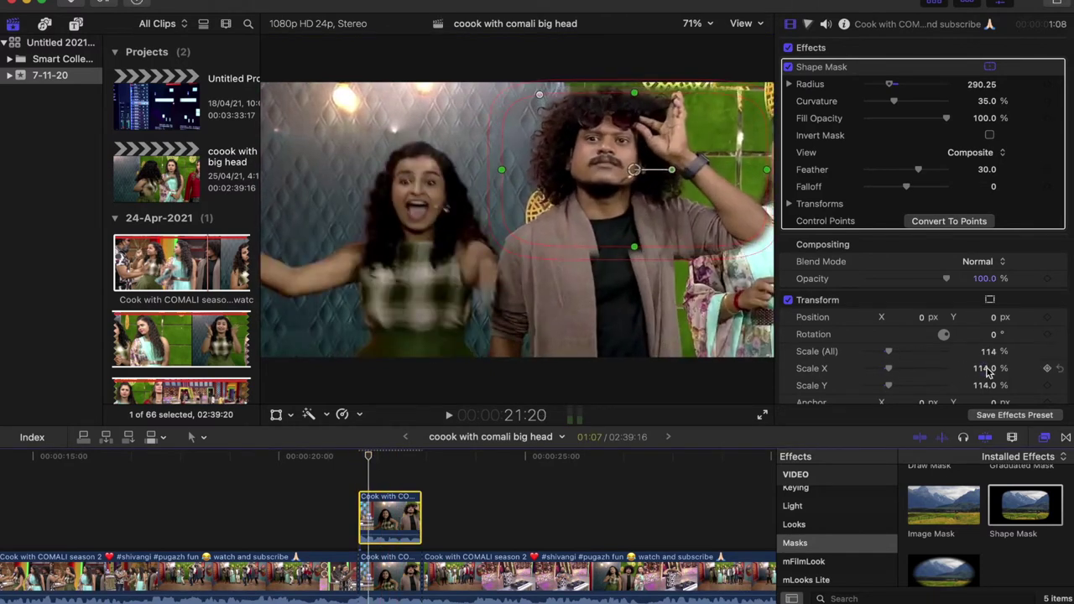
{"action": "left_click_drag", "start_coordinate": [989, 317], "coordinate": [990, 317]}
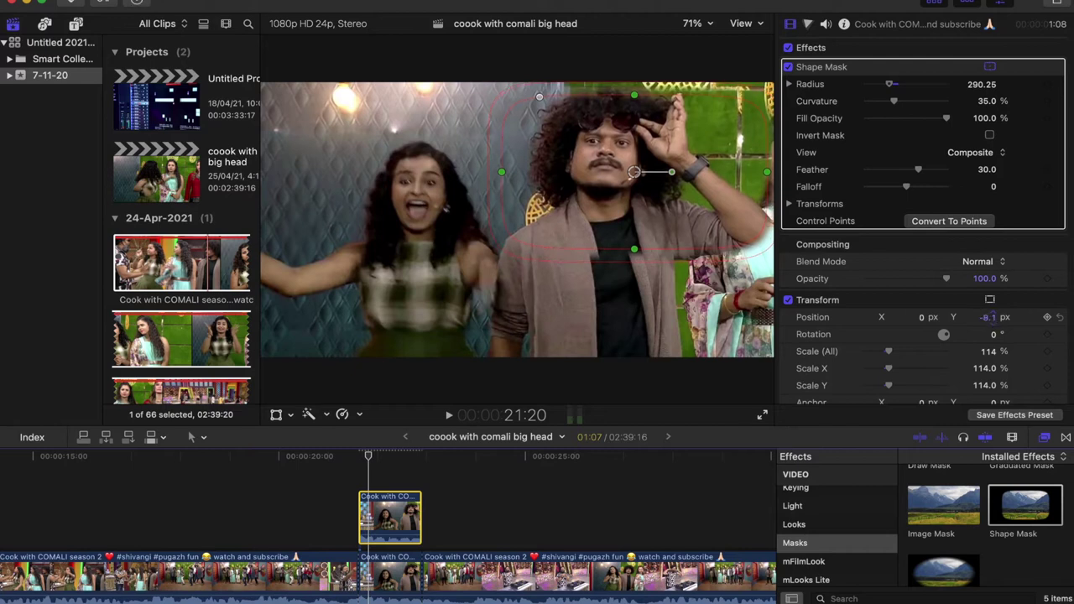
{"action": "left_click_drag", "start_coordinate": [916, 317], "coordinate": [897, 317]}
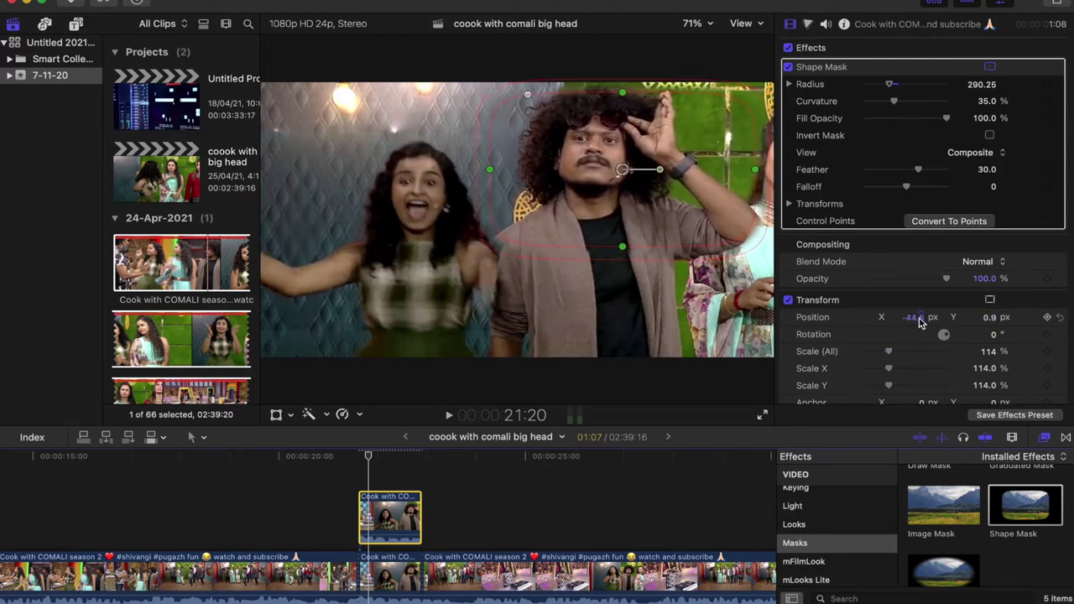
Step: Play back the big-head effect and trim the stacked clip's end shorter
{"action": "left_click", "coordinate": [355, 459]}
{"action": "key", "text": "space"}
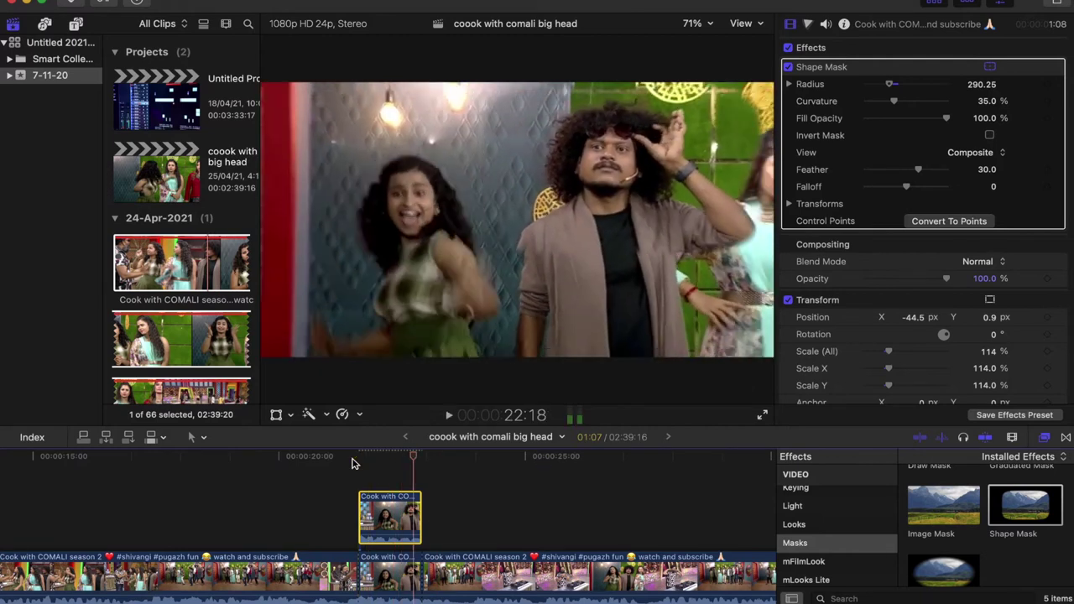
{"action": "left_click", "coordinate": [293, 459]}
{"action": "key", "text": "space"}
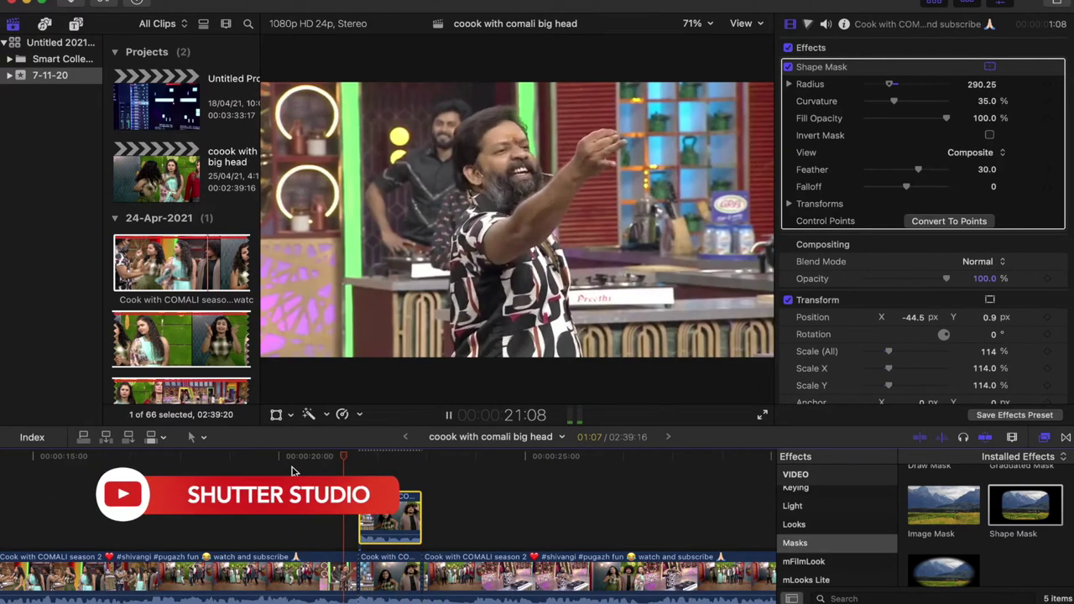
{"action": "key", "text": "space"}
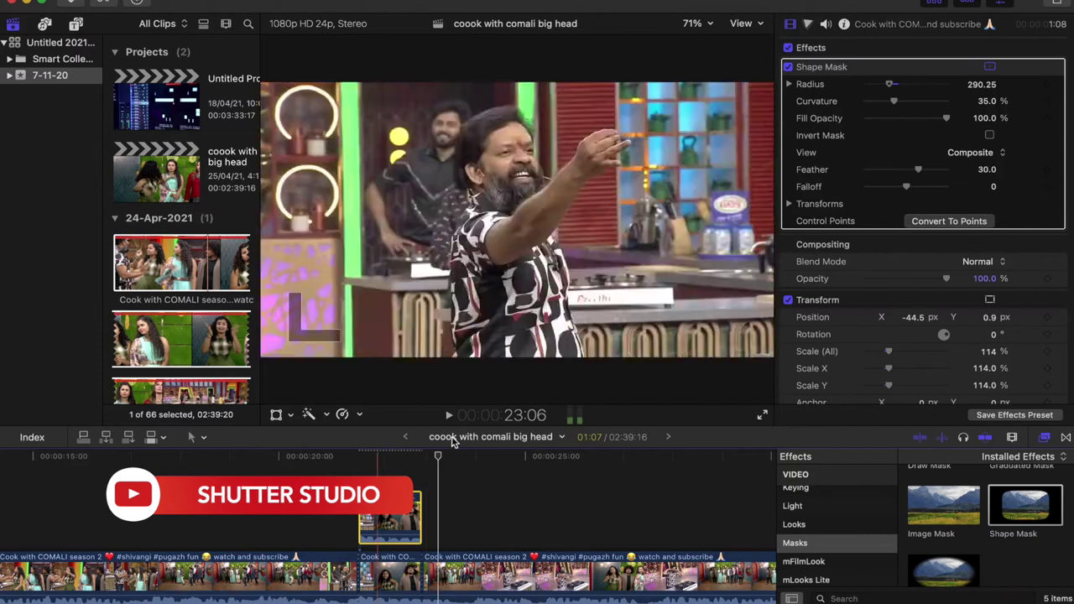
{"action": "left_click", "coordinate": [411, 459]}
{"action": "left_click_drag", "start_coordinate": [411, 459], "coordinate": [403, 459]}
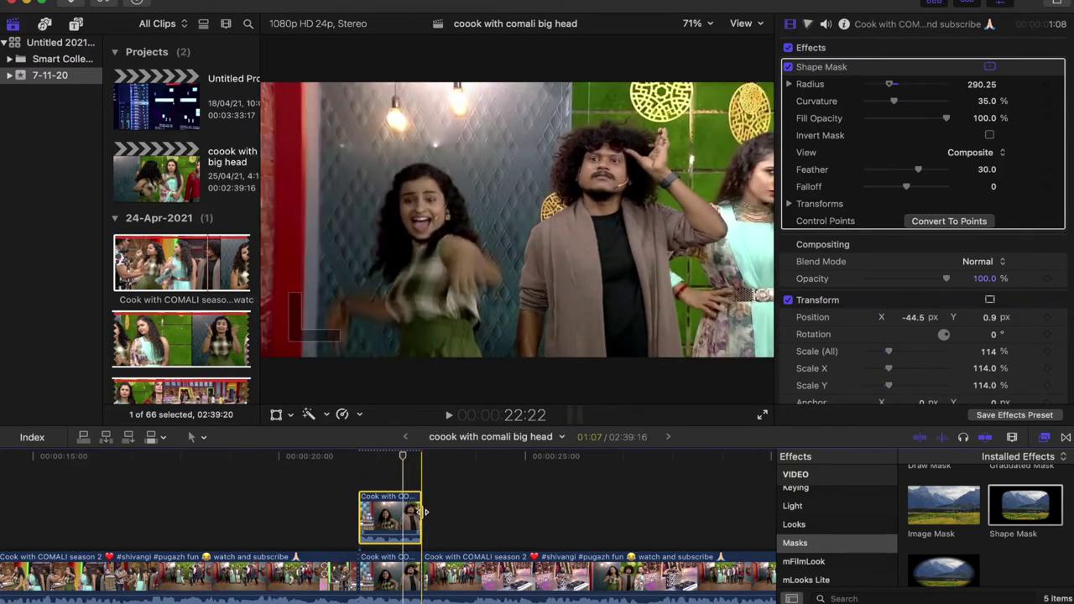
{"action": "left_click_drag", "start_coordinate": [419, 511], "coordinate": [402, 516]}
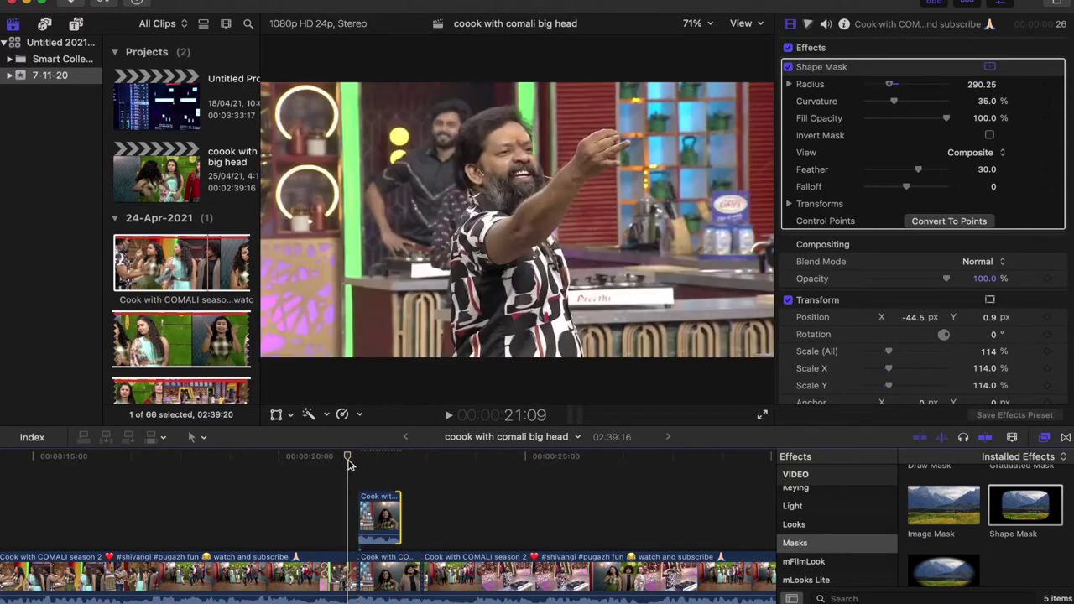
{"action": "key", "text": "space"}
{"action": "key", "text": "space"}
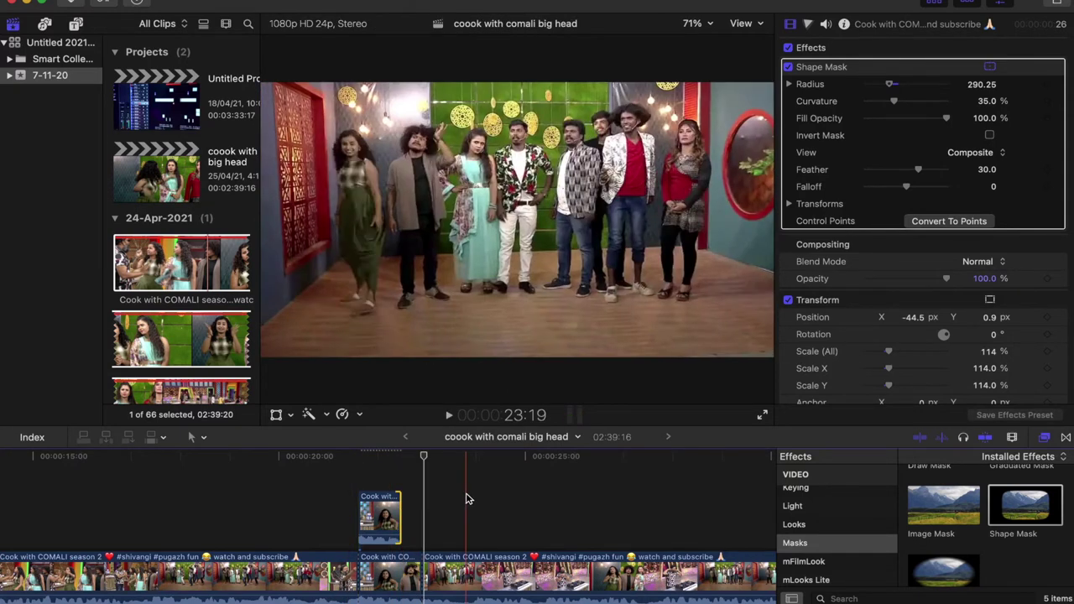
{"action": "scroll", "coordinate": [466, 487], "scroll_direction": "right", "scroll_amount": 10}
{"action": "scroll", "coordinate": [466, 498], "scroll_direction": "right", "scroll_amount": 5}
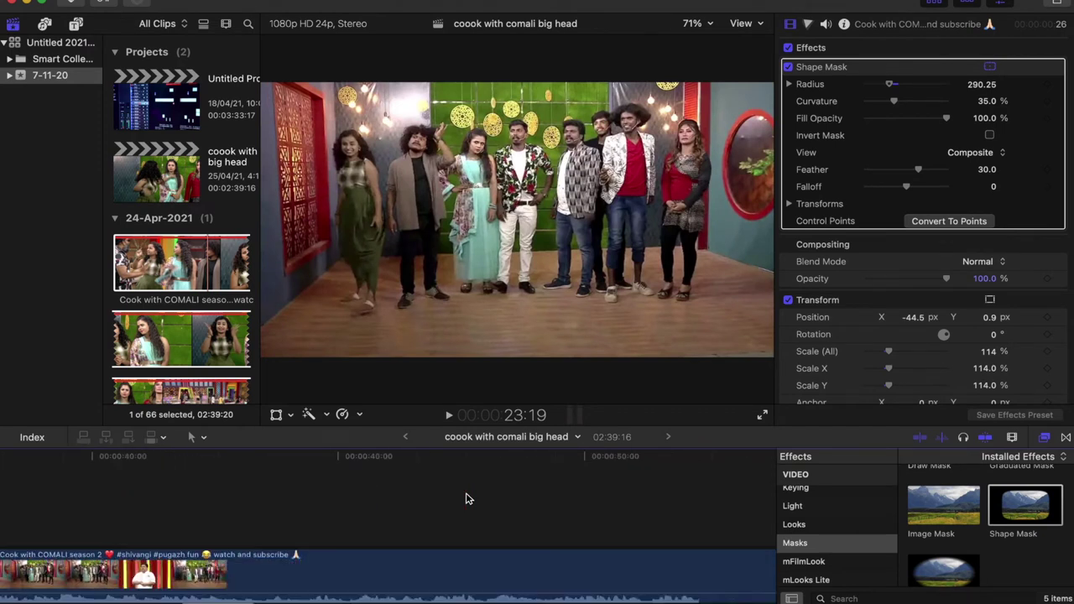
{"action": "scroll", "coordinate": [467, 499], "scroll_direction": "right", "scroll_amount": 5}
{"action": "scroll", "coordinate": [467, 498], "scroll_direction": "right", "scroll_amount": 5}
{"action": "scroll", "coordinate": [466, 498], "scroll_direction": "right", "scroll_amount": 5}
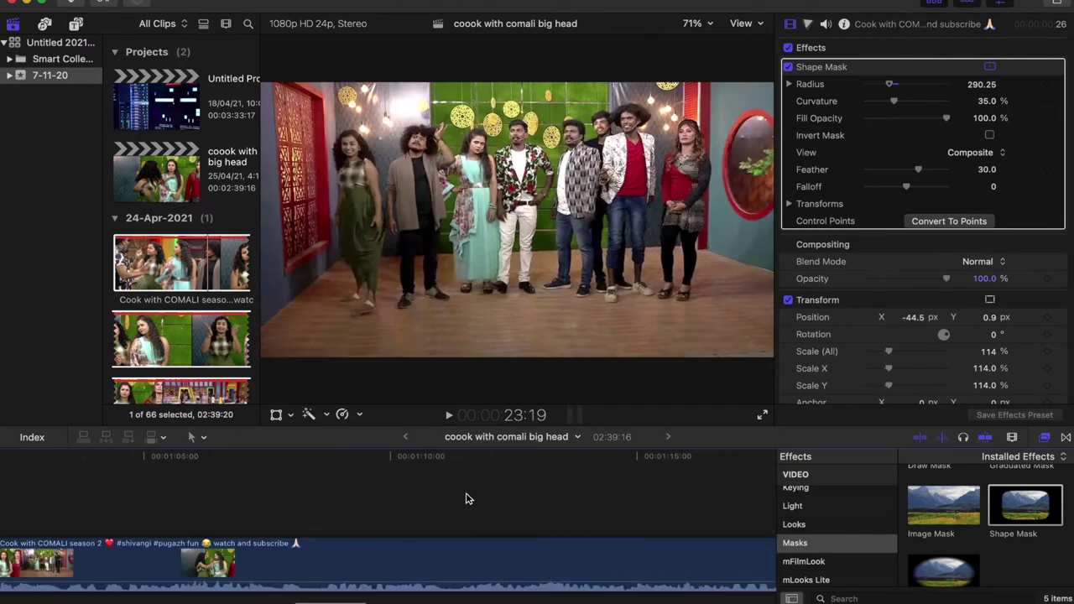
{"action": "scroll", "coordinate": [467, 498], "scroll_direction": "right", "scroll_amount": 5}
{"action": "scroll", "coordinate": [466, 498], "scroll_direction": "right", "scroll_amount": 5}
{"action": "scroll", "coordinate": [466, 498], "scroll_direction": "right", "scroll_amount": 5}
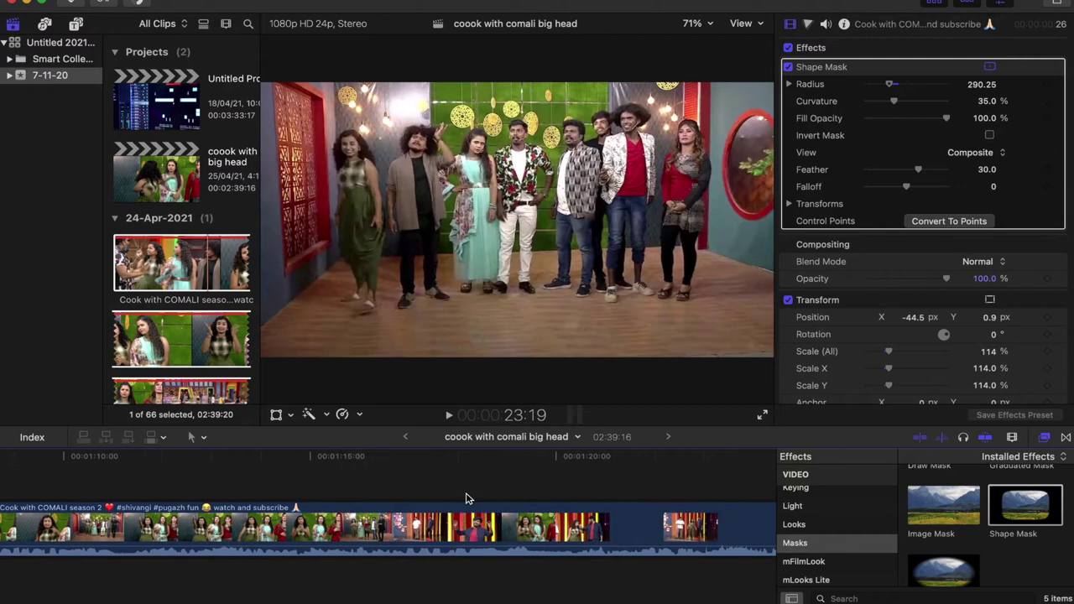
{"action": "scroll", "coordinate": [466, 498], "scroll_direction": "right", "scroll_amount": 5}
{"action": "scroll", "coordinate": [676, 529], "scroll_direction": "right", "scroll_amount": 5}
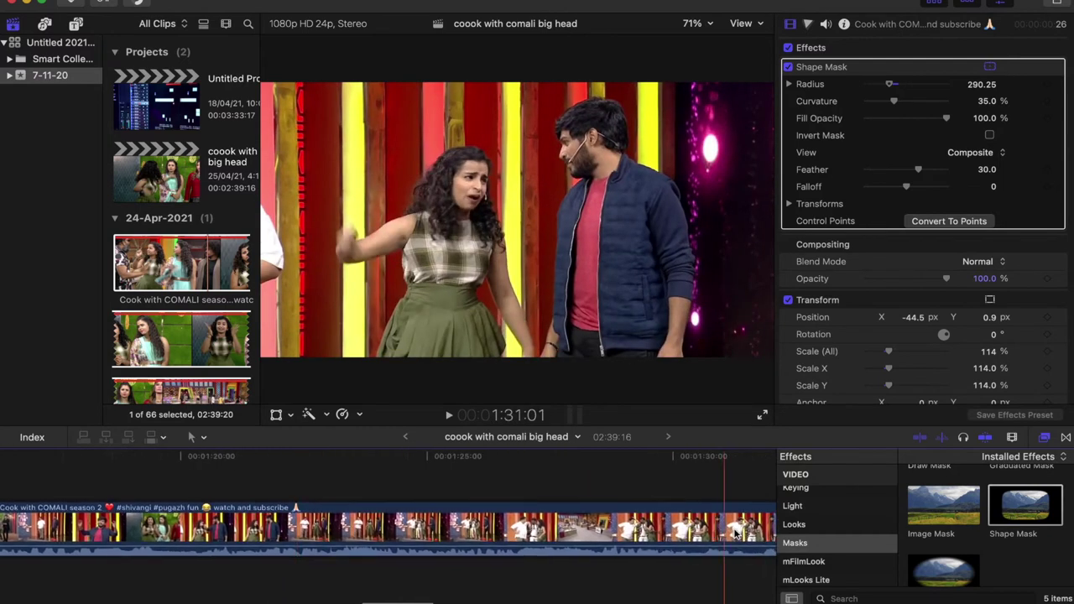
{"action": "scroll", "coordinate": [676, 528], "scroll_direction": "right", "scroll_amount": 5}
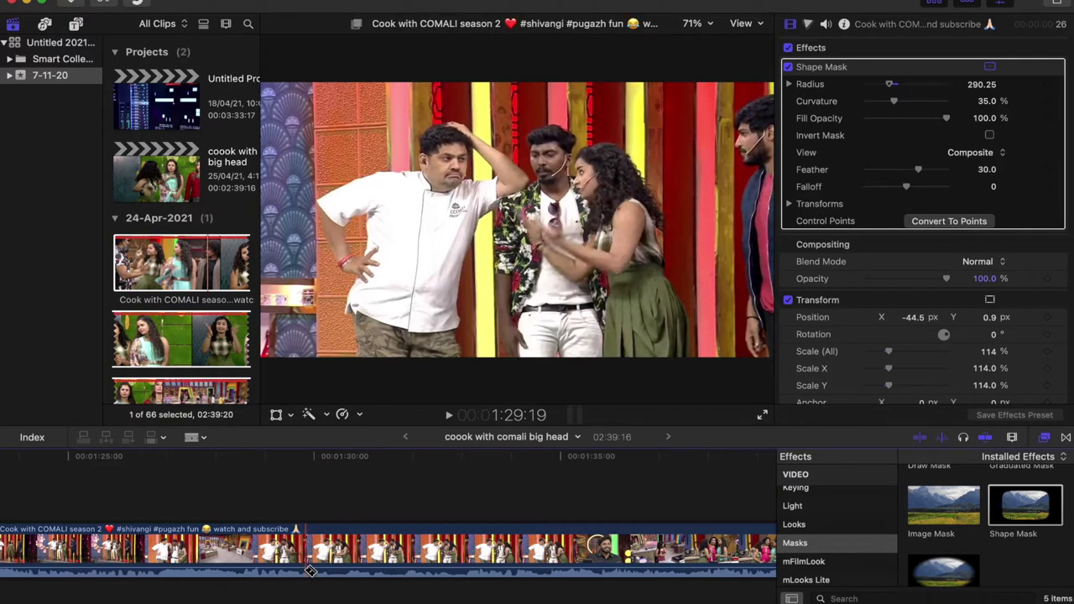
Step: Split the main clip near 01:29:20 and paste the chef's section above it as a connected clip
{"action": "key", "text": "super+b"}
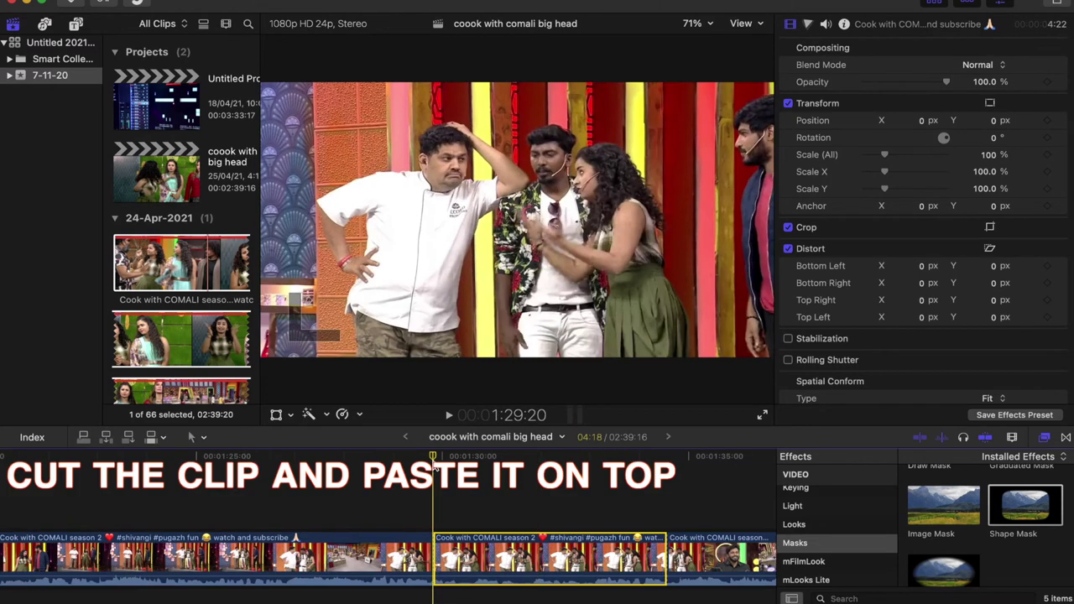
{"action": "key", "text": "alt+v"}
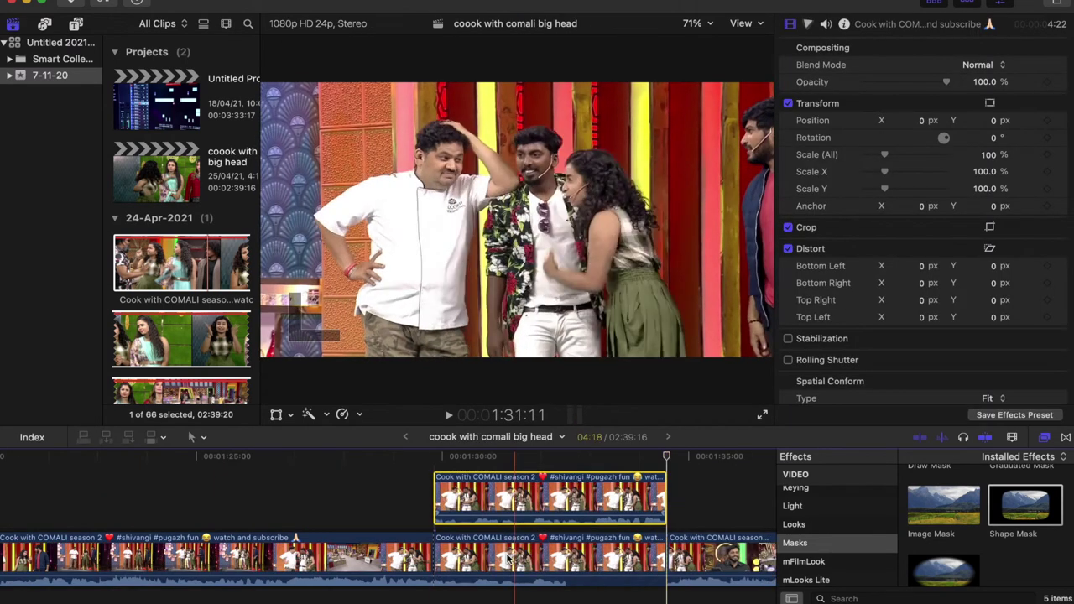
Step: Apply the Shape Mask effect to the chef's stacked copy
{"action": "scroll", "coordinate": [1026, 516], "scroll_direction": "up", "scroll_amount": 1}
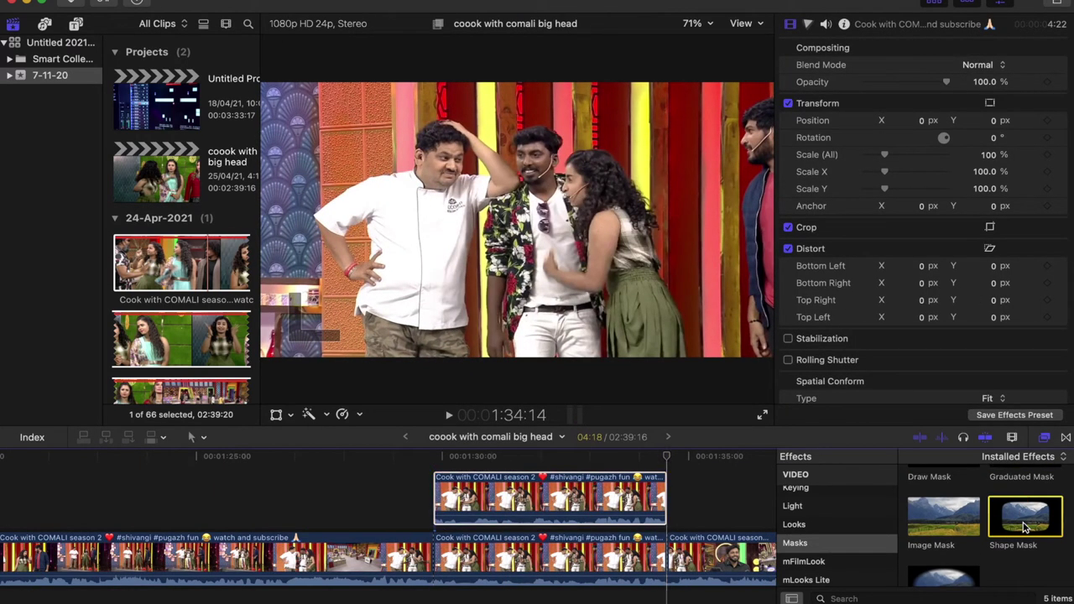
{"action": "left_click", "coordinate": [1027, 517]}
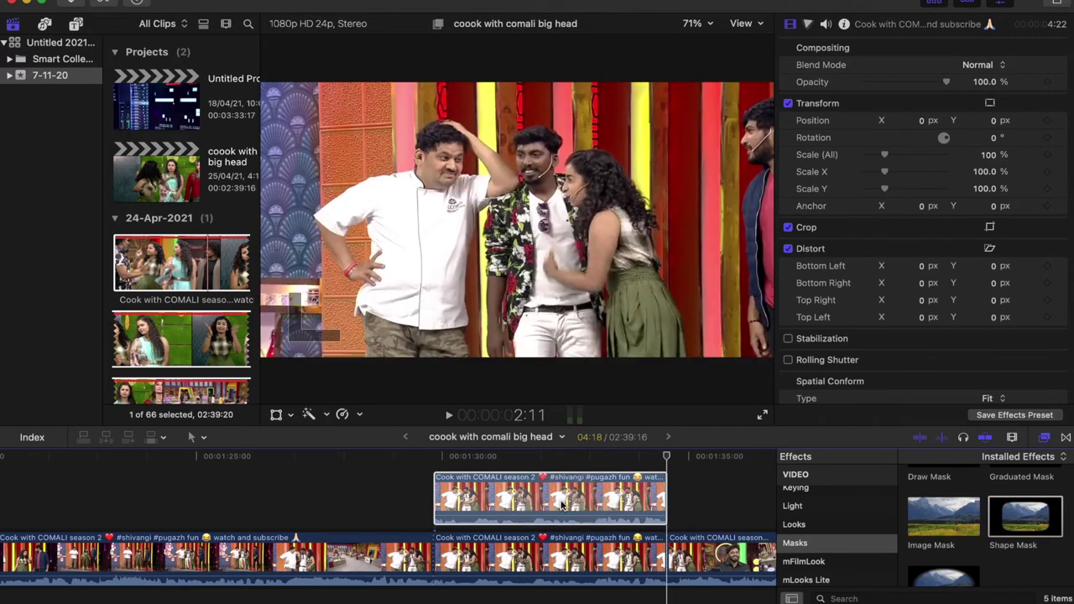
{"action": "left_click_drag", "start_coordinate": [1030, 521], "coordinate": [564, 503]}
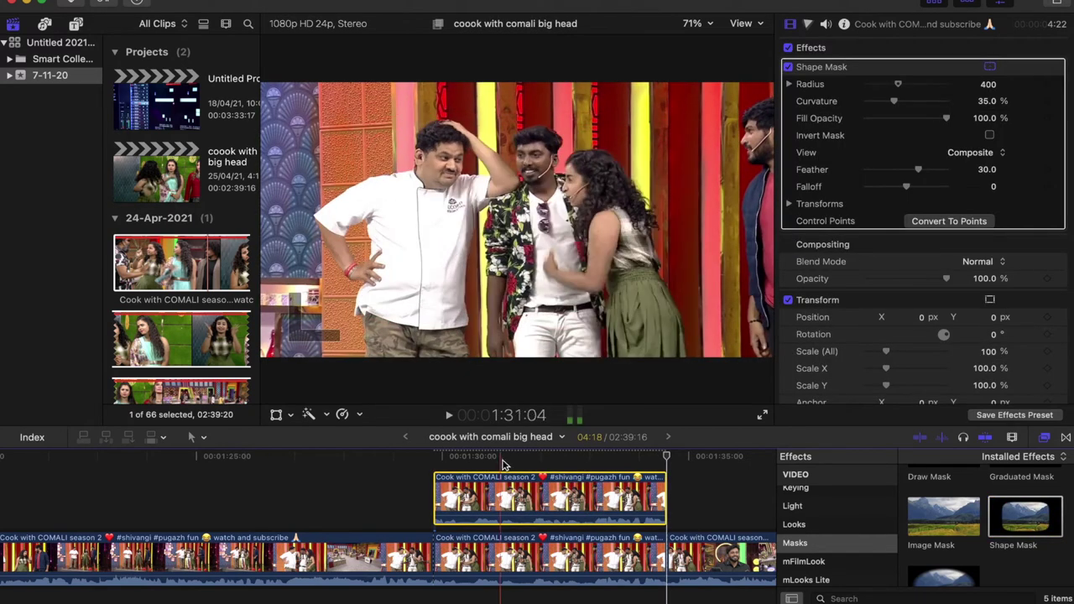
{"action": "left_click", "coordinate": [504, 460]}
Step: Shrink and centre the mask on the chef's head at radius 139.01, checking it across the clip
{"action": "left_click_drag", "start_coordinate": [660, 223], "coordinate": [576, 232]}
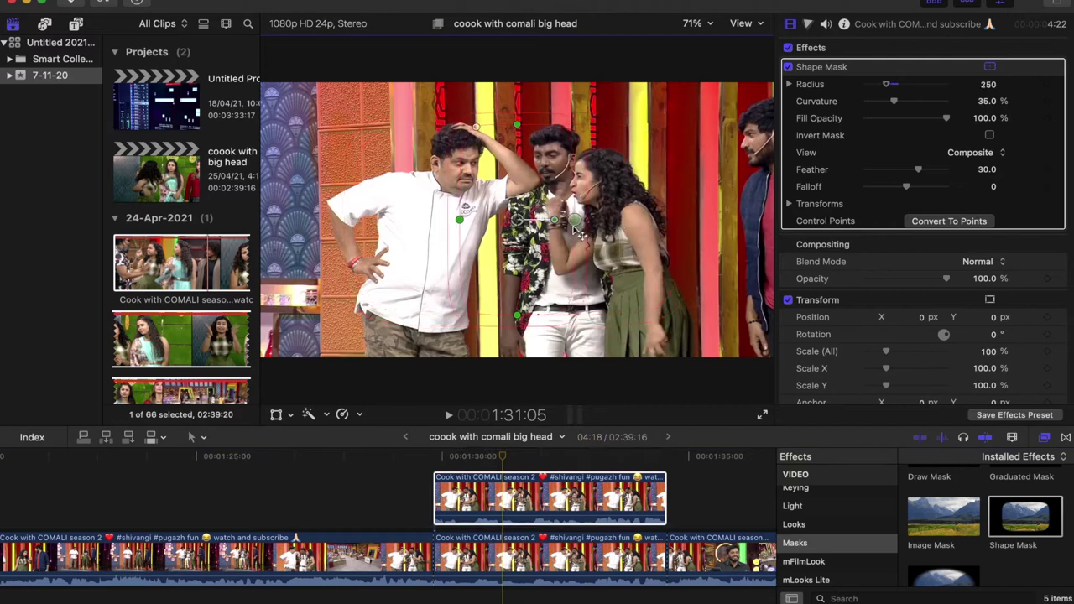
{"action": "left_click_drag", "start_coordinate": [503, 239], "coordinate": [428, 207]}
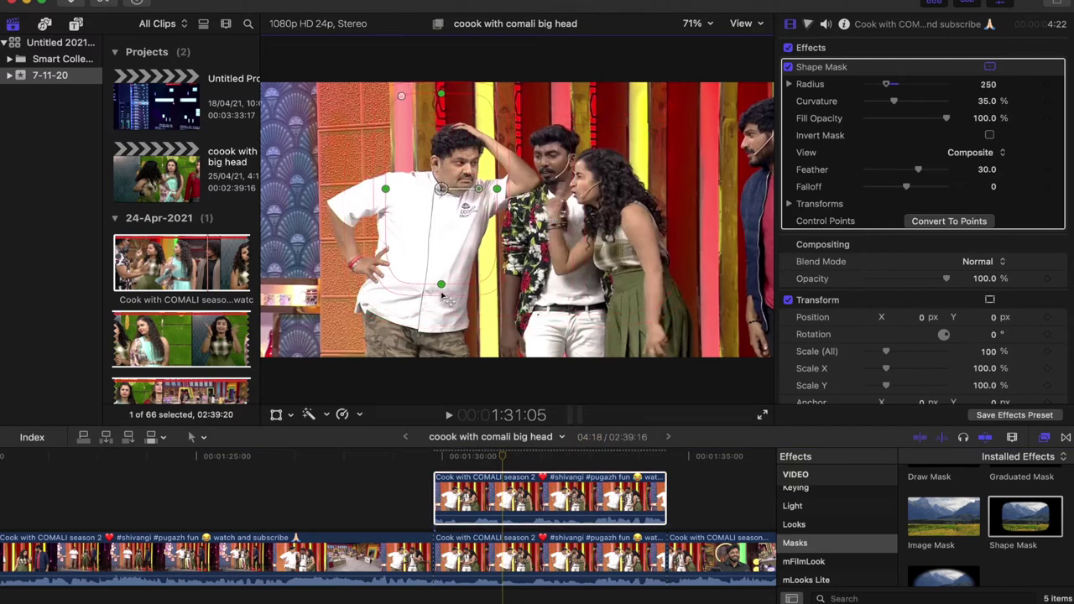
{"action": "left_click_drag", "start_coordinate": [445, 243], "coordinate": [444, 225]}
{"action": "mouse_move", "coordinate": [453, 183]}
{"action": "left_mouse_down"}
{"action": "mouse_move", "coordinate": [468, 153]}
{"action": "mouse_move", "coordinate": [481, 156]}
{"action": "left_mouse_up"}
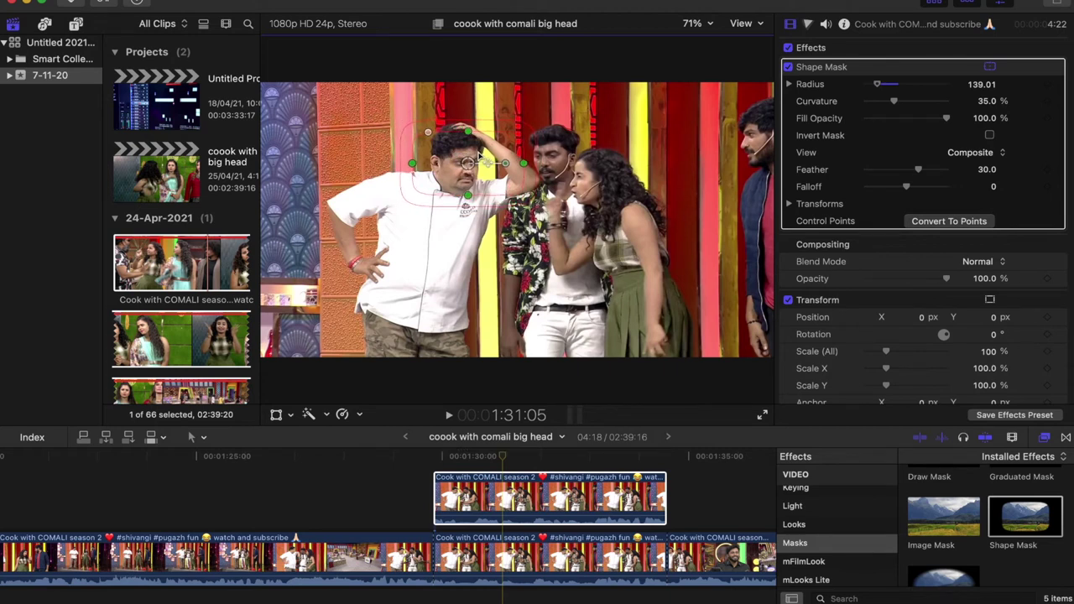
{"action": "left_click", "coordinate": [644, 457]}
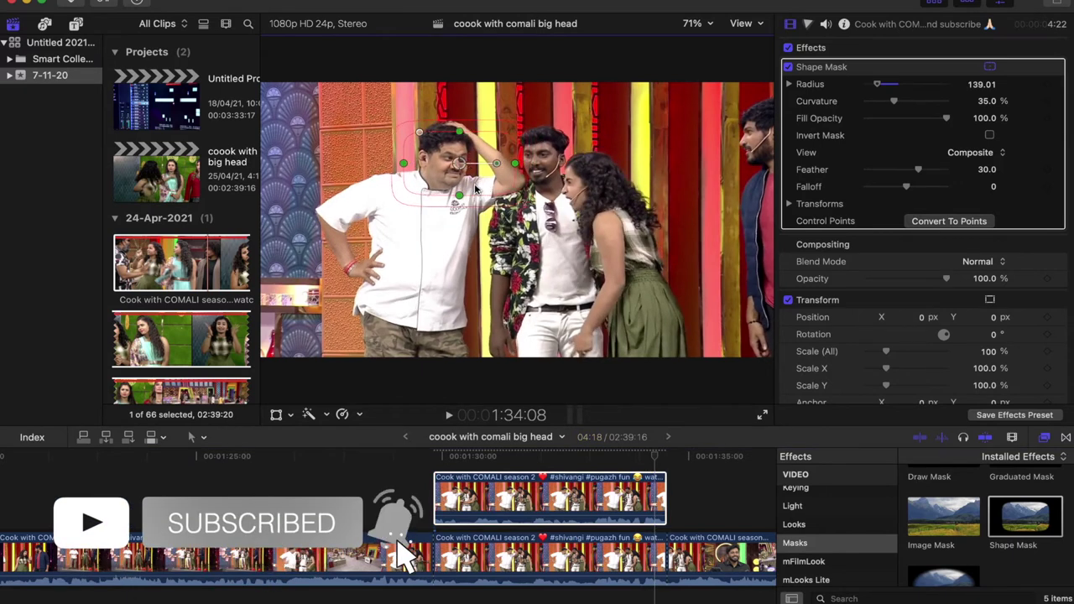
{"action": "left_click", "coordinate": [434, 467]}
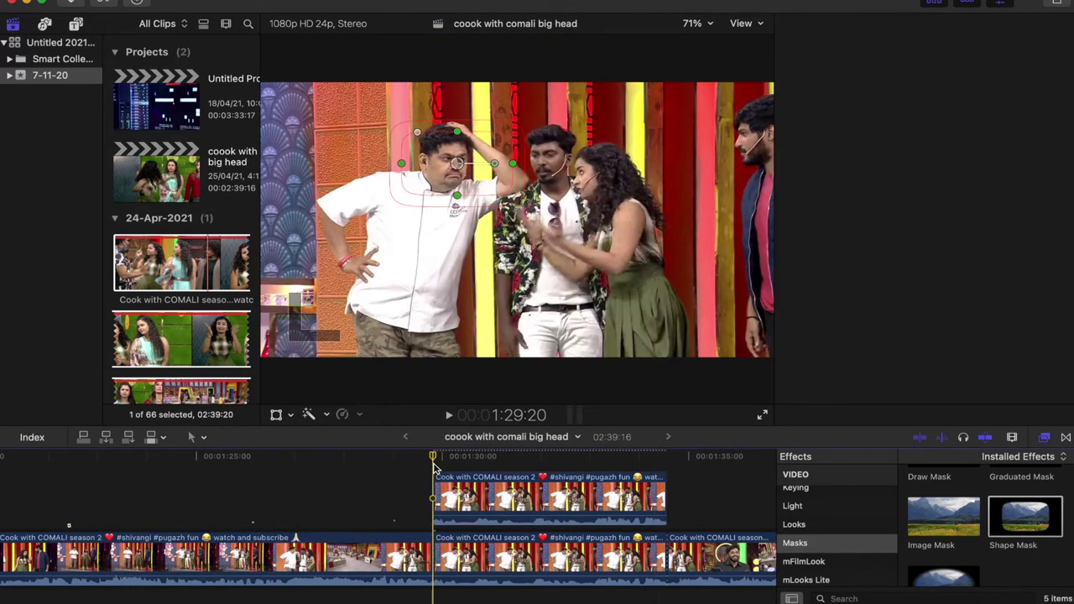
{"action": "left_click", "coordinate": [469, 499]}
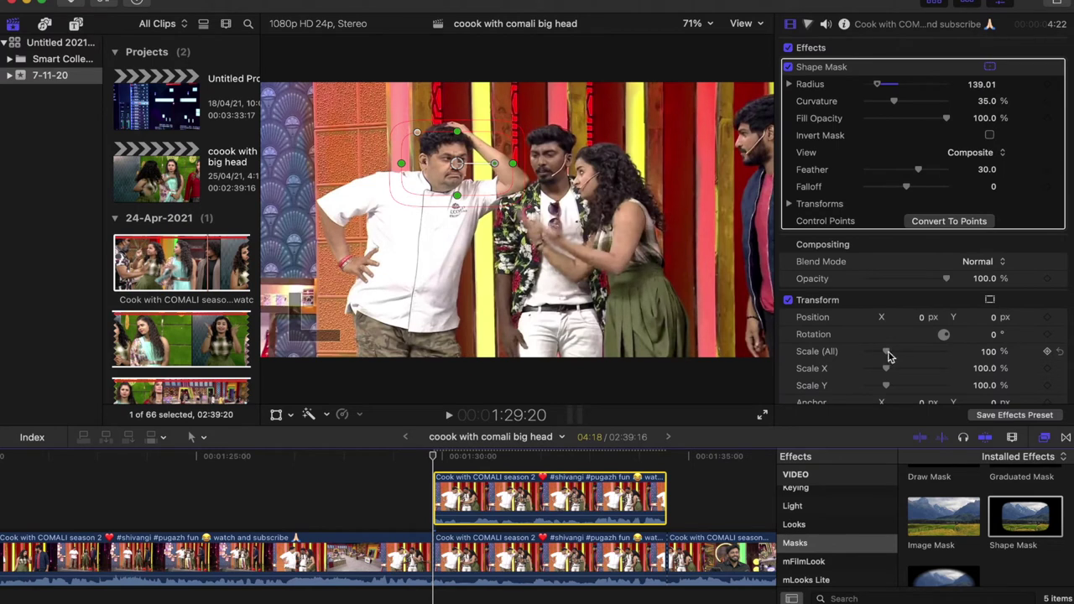
Step: Scale the chef's head clip to 119% and preview the enlarged head
{"action": "left_click_drag", "start_coordinate": [888, 353], "coordinate": [892, 354]}
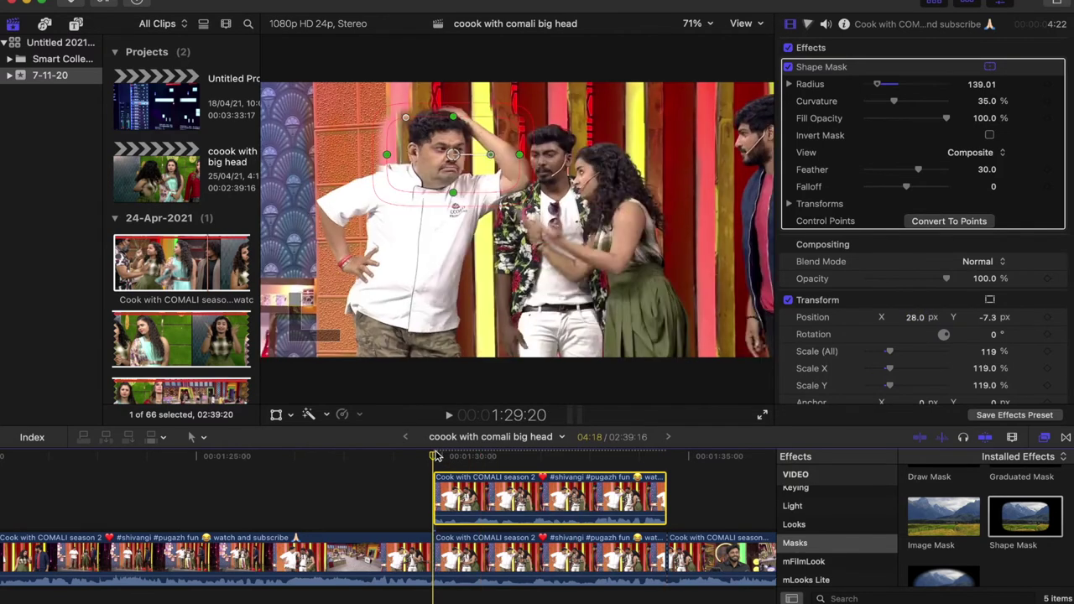
{"action": "left_click", "coordinate": [356, 457]}
{"action": "key", "text": "space"}
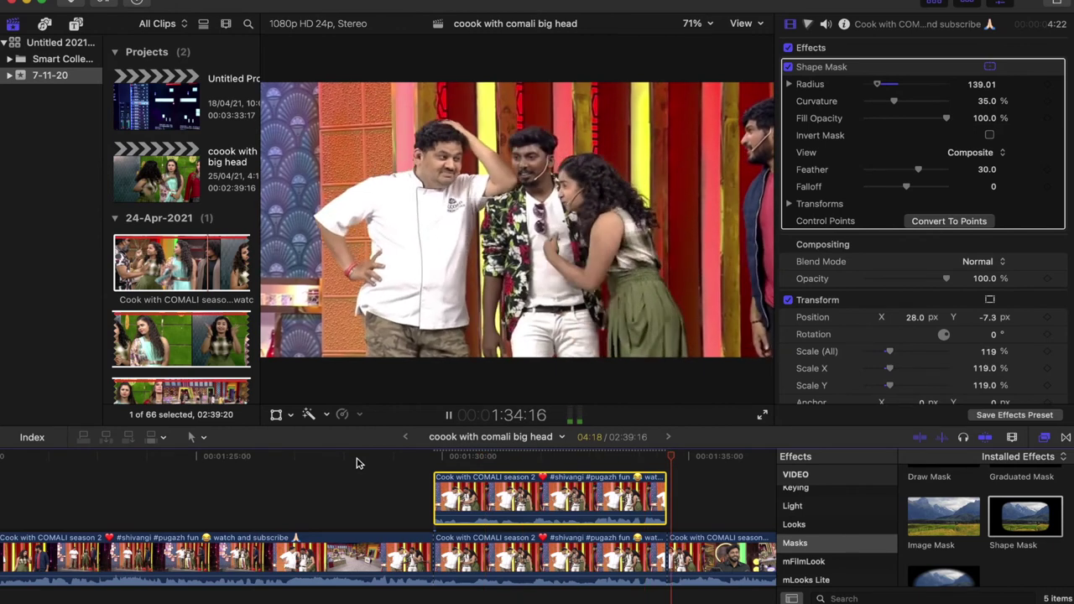
{"action": "key", "text": "space"}
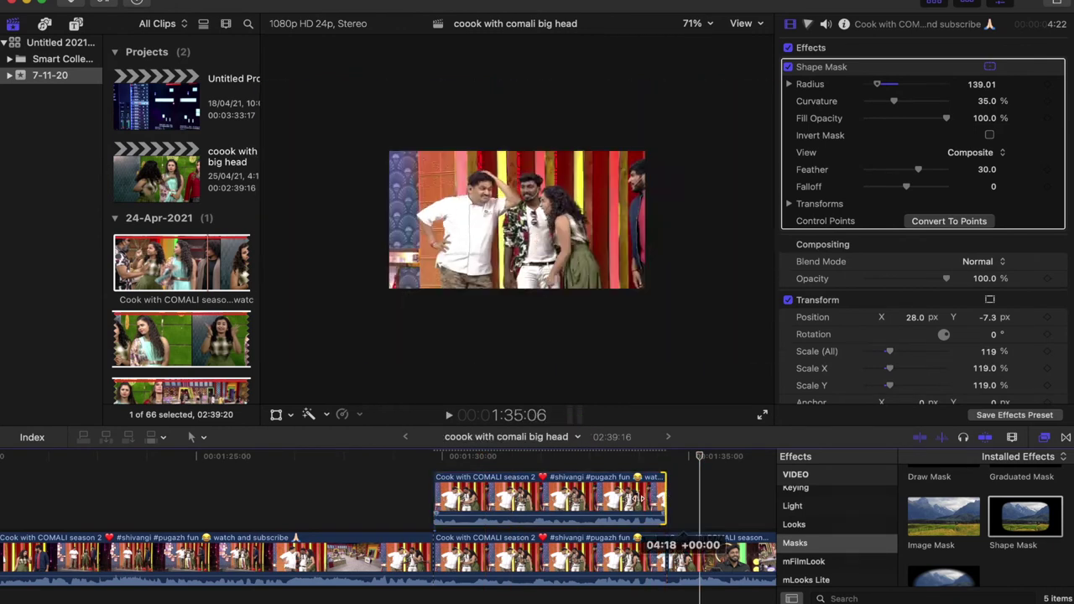
Step: Trim both the end and start of the head clip shorter, then review playback
{"action": "left_click_drag", "start_coordinate": [663, 499], "coordinate": [636, 499]}
{"action": "left_click_drag", "start_coordinate": [435, 495], "coordinate": [457, 495]}
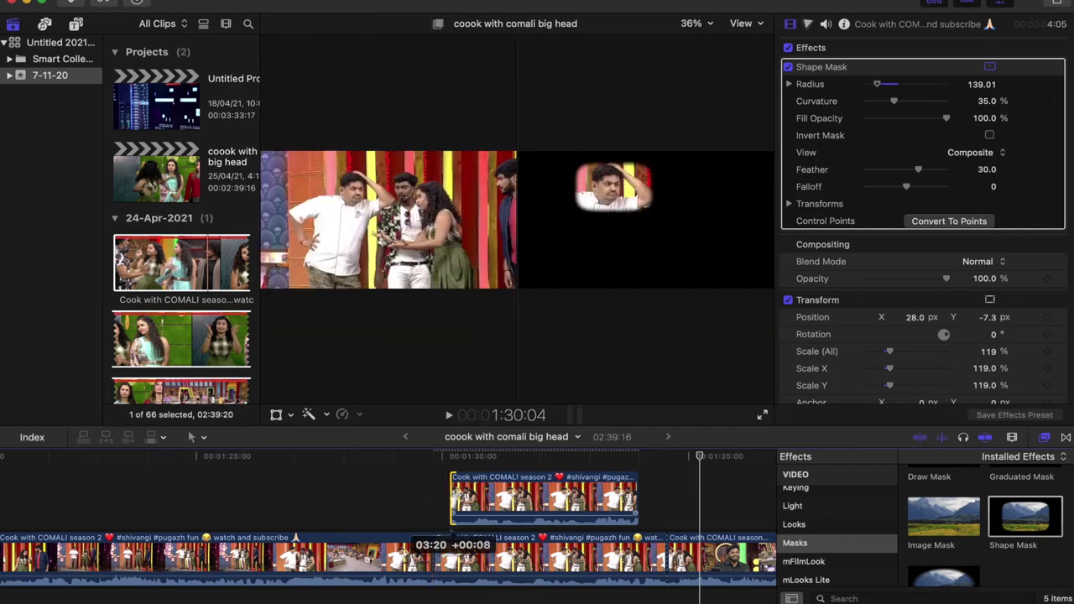
{"action": "key", "text": "space"}
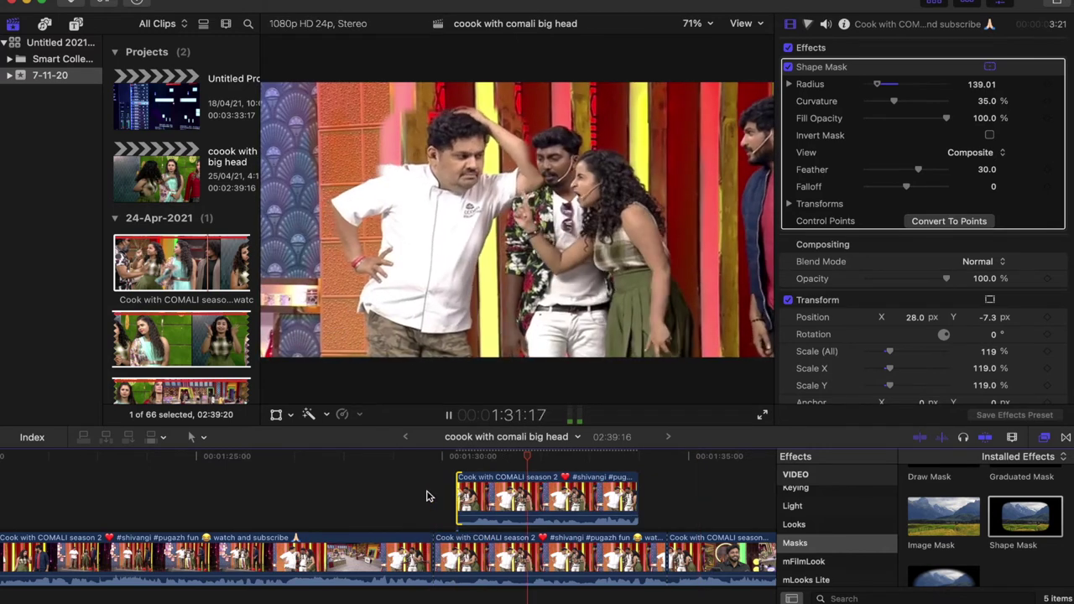
{"action": "key", "text": "space"}
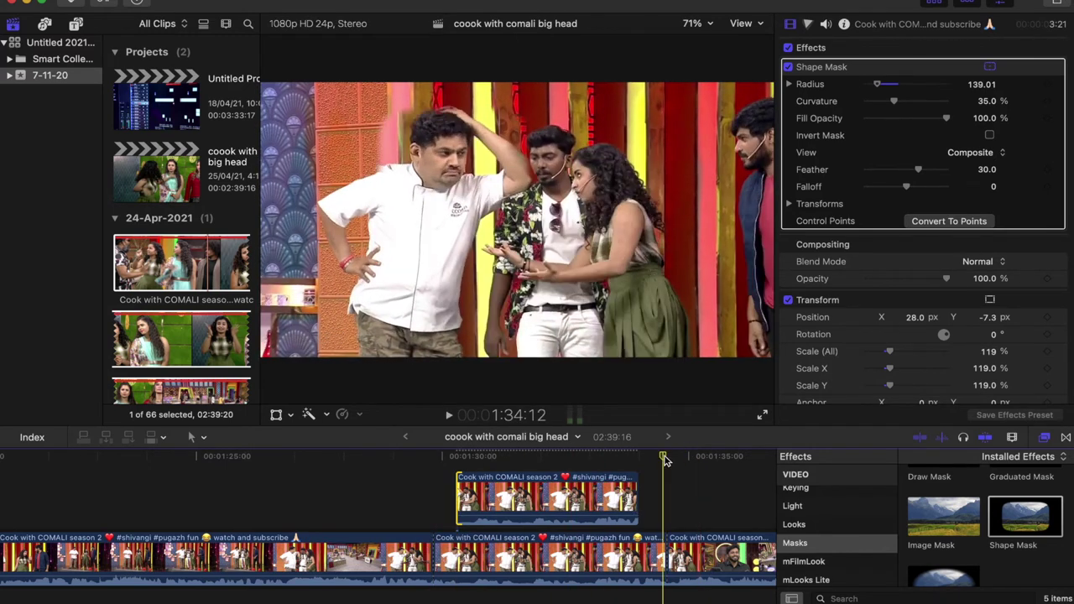
Step: Soften the mask edge and move the head to Position 14.0, -48.3 px, then play it back
{"action": "left_click", "coordinate": [533, 497]}
{"action": "left_click_drag", "start_coordinate": [531, 157], "coordinate": [537, 160]}
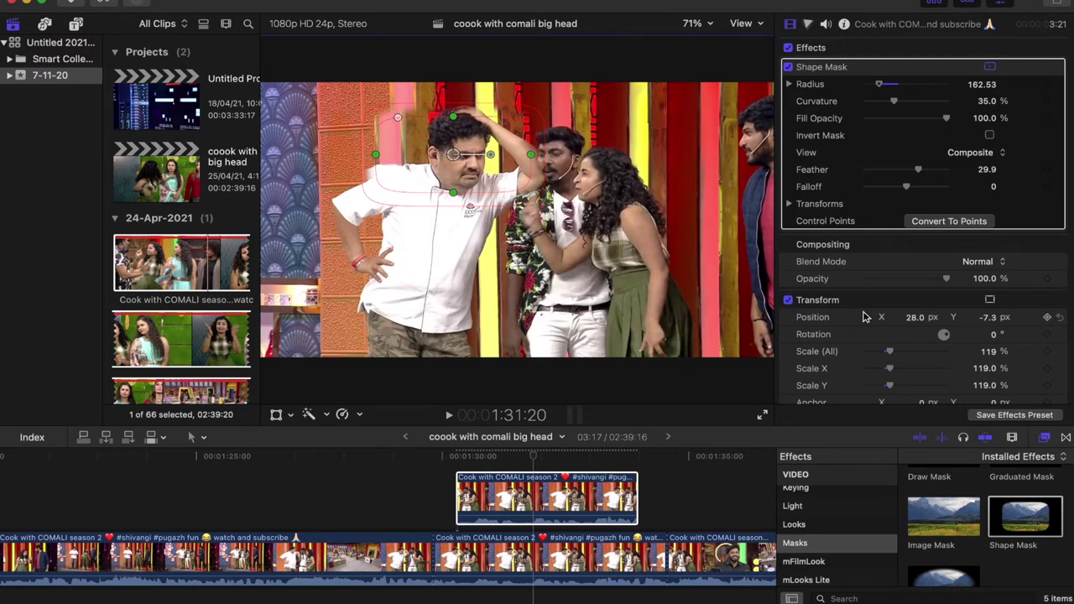
{"action": "left_click_drag", "start_coordinate": [915, 317], "coordinate": [911, 318]}
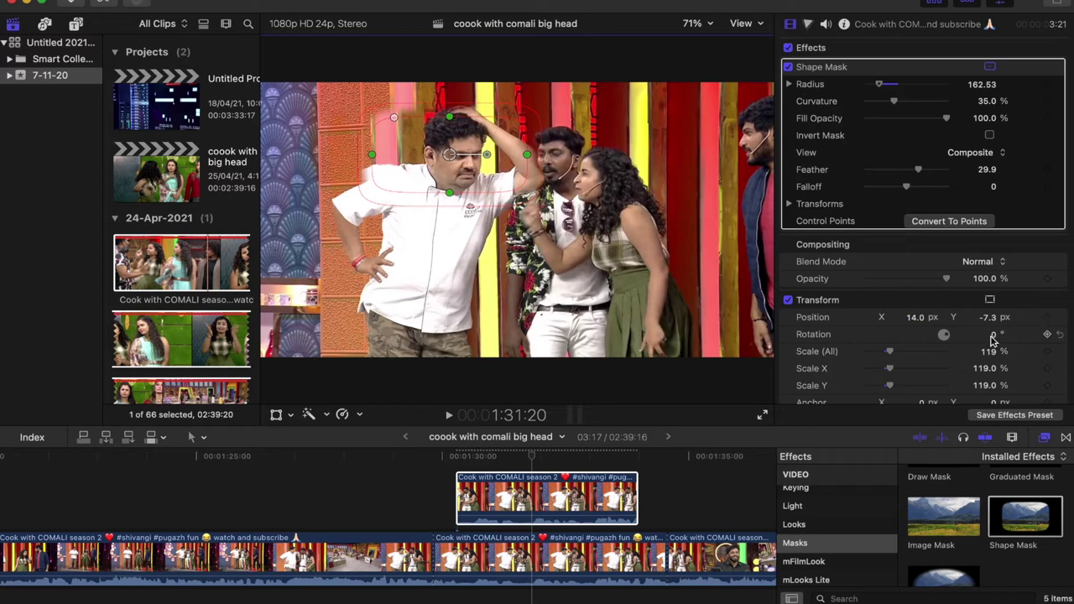
{"action": "left_click_drag", "start_coordinate": [988, 318], "coordinate": [988, 353]}
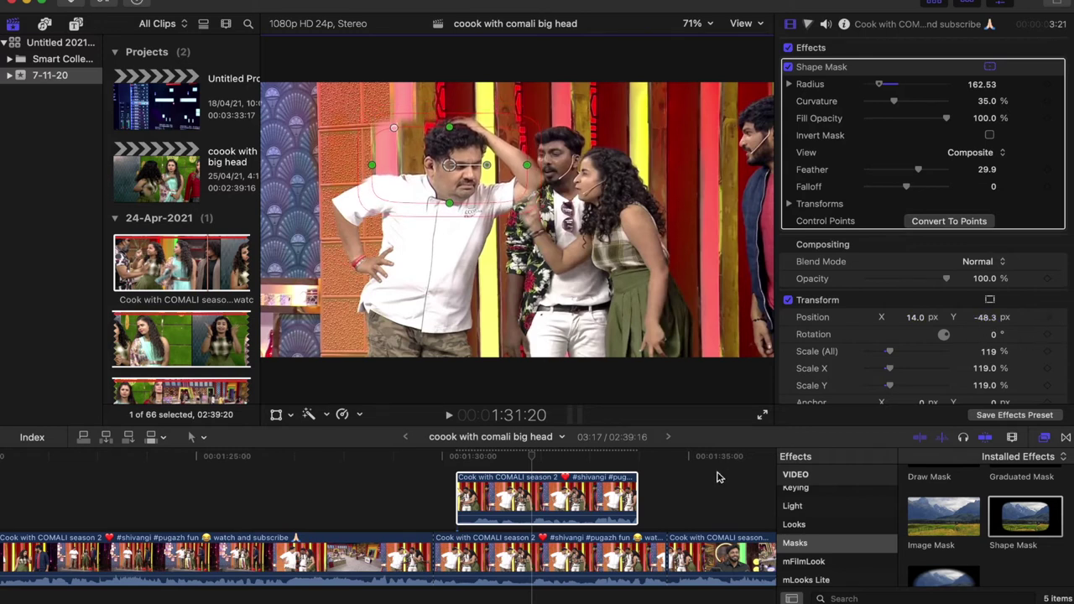
{"action": "key", "text": "space"}
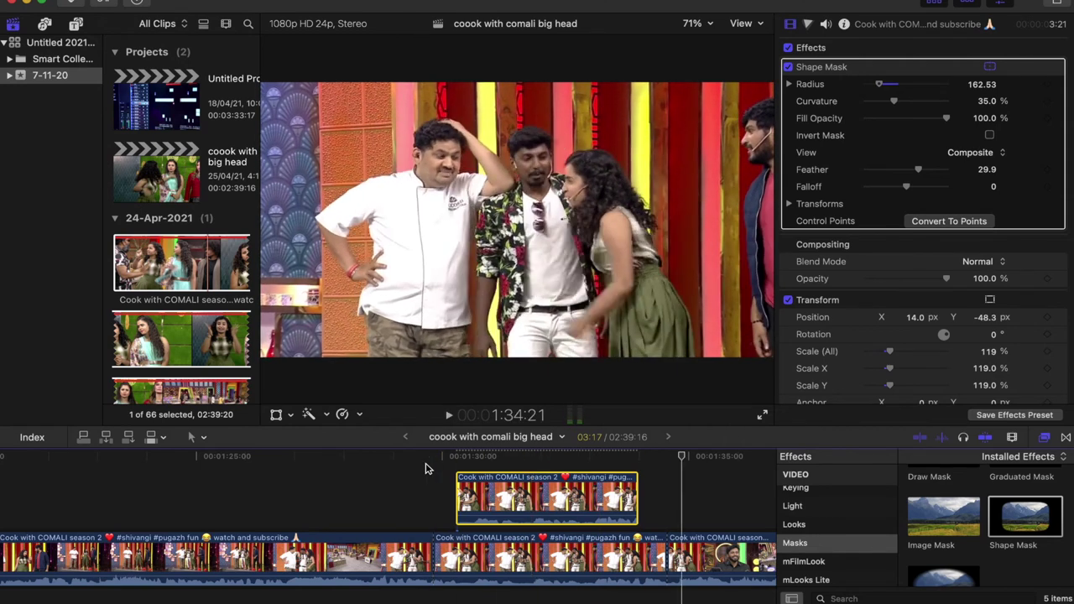
Step: Blade the footage twice around 2:12:00 and select the short section between the cuts
{"action": "scroll", "coordinate": [251, 520], "scroll_direction": "right", "scroll_amount": 15}
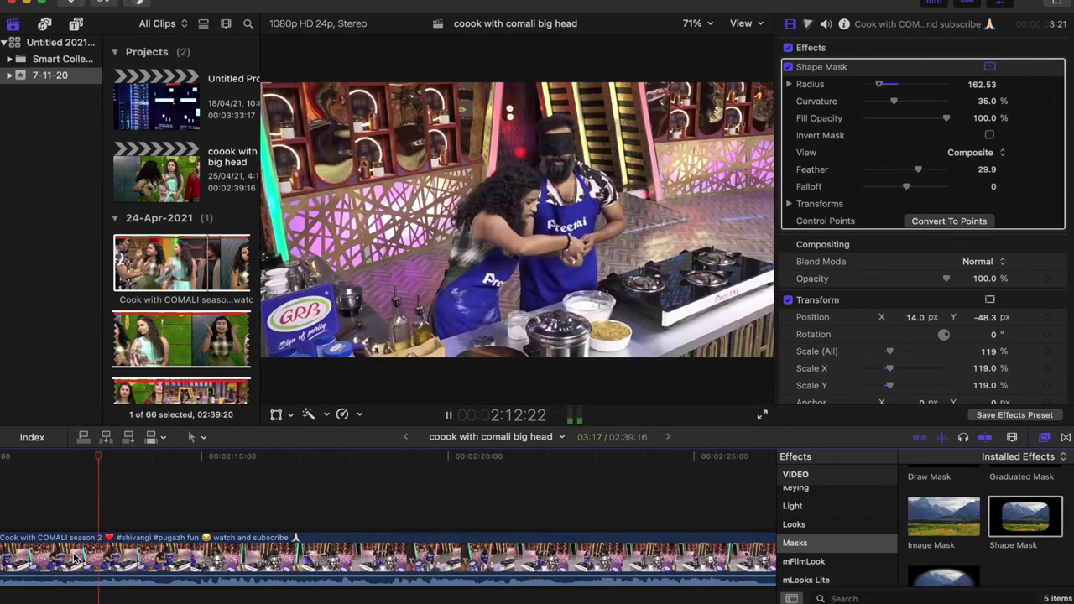
{"action": "scroll", "coordinate": [203, 503], "scroll_direction": "left", "scroll_amount": 3}
{"action": "mouse_move", "coordinate": [204, 462]}
{"action": "left_mouse_down"}
{"action": "mouse_move", "coordinate": [132, 458]}
{"action": "mouse_move", "coordinate": [194, 462]}
{"action": "left_mouse_up"}
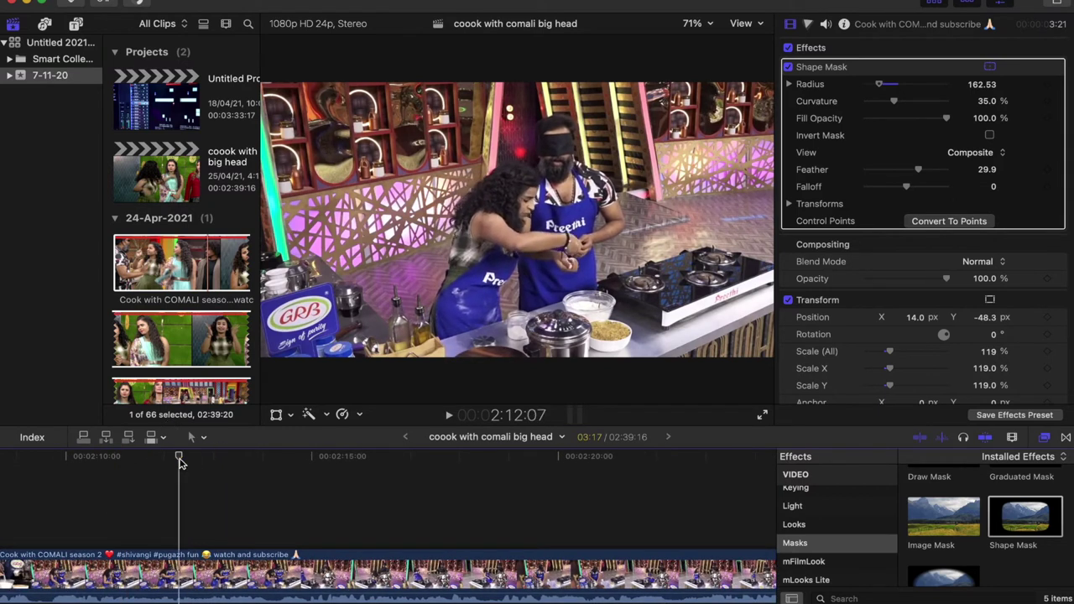
{"action": "left_click_drag", "start_coordinate": [195, 462], "coordinate": [165, 458]}
{"action": "key", "text": "r"}
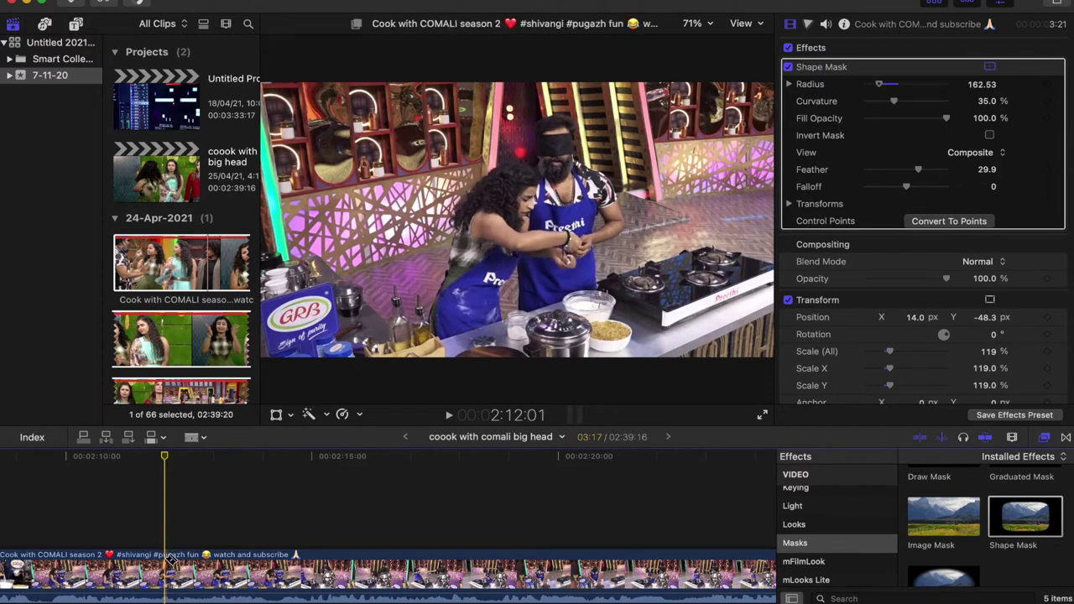
{"action": "left_click", "coordinate": [166, 560]}
{"action": "left_click", "coordinate": [211, 561]}
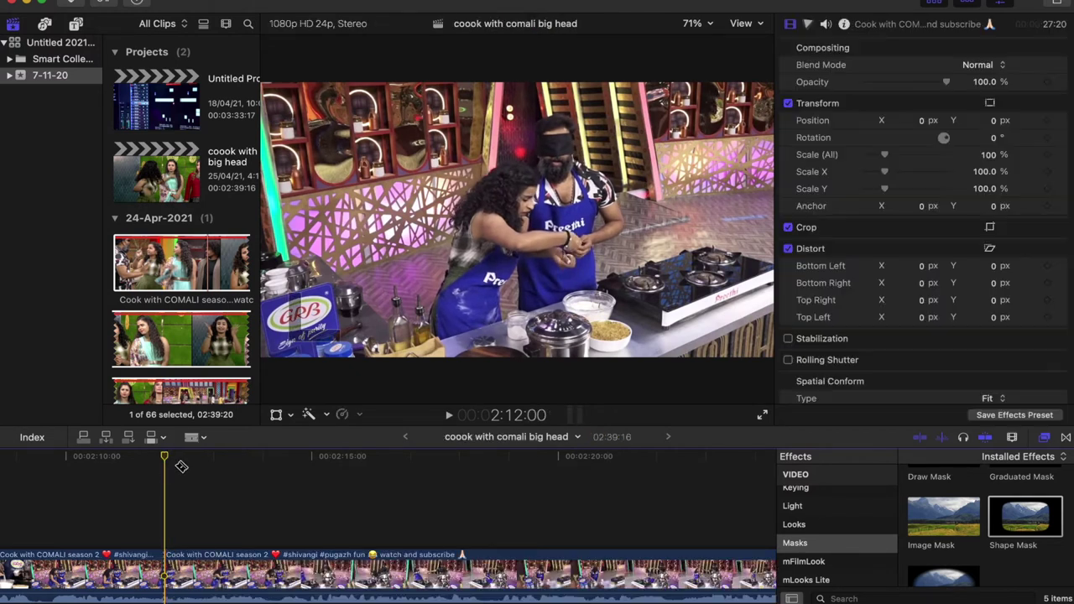
{"action": "left_click", "coordinate": [210, 556]}
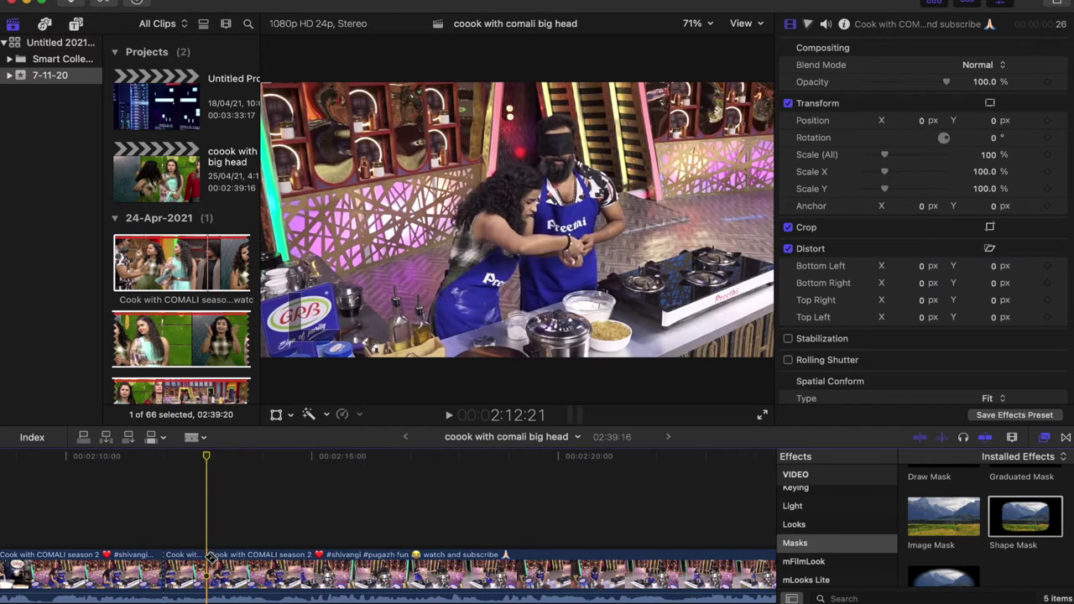
{"action": "key", "text": "a"}
{"action": "left_click", "coordinate": [196, 568]}
Step: Cut and paste the section, lift it above the storyline, and play it back
{"action": "key", "text": "super+x"}
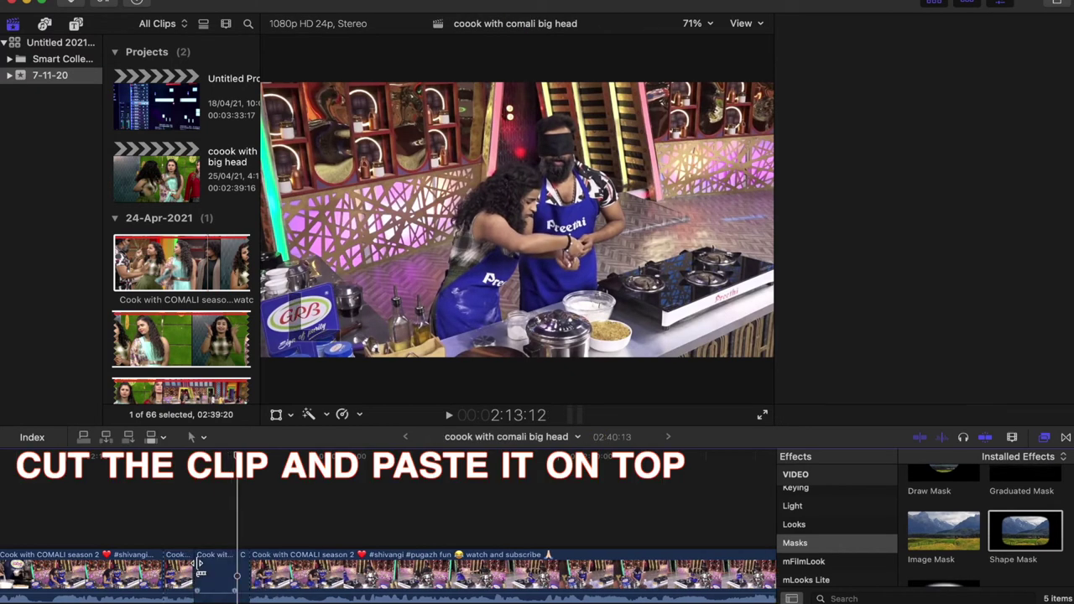
{"action": "key", "text": "super+v"}
{"action": "mouse_move", "coordinate": [214, 573]}
{"action": "left_mouse_down"}
{"action": "mouse_move", "coordinate": [186, 518]}
{"action": "mouse_move", "coordinate": [179, 527]}
{"action": "left_mouse_up"}
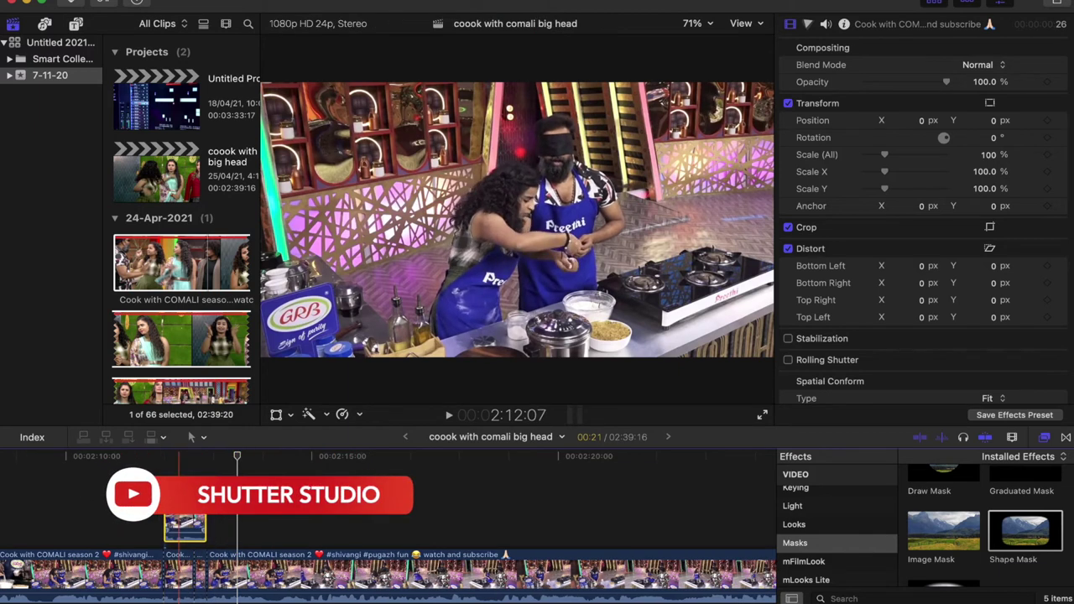
{"action": "left_click", "coordinate": [164, 457]}
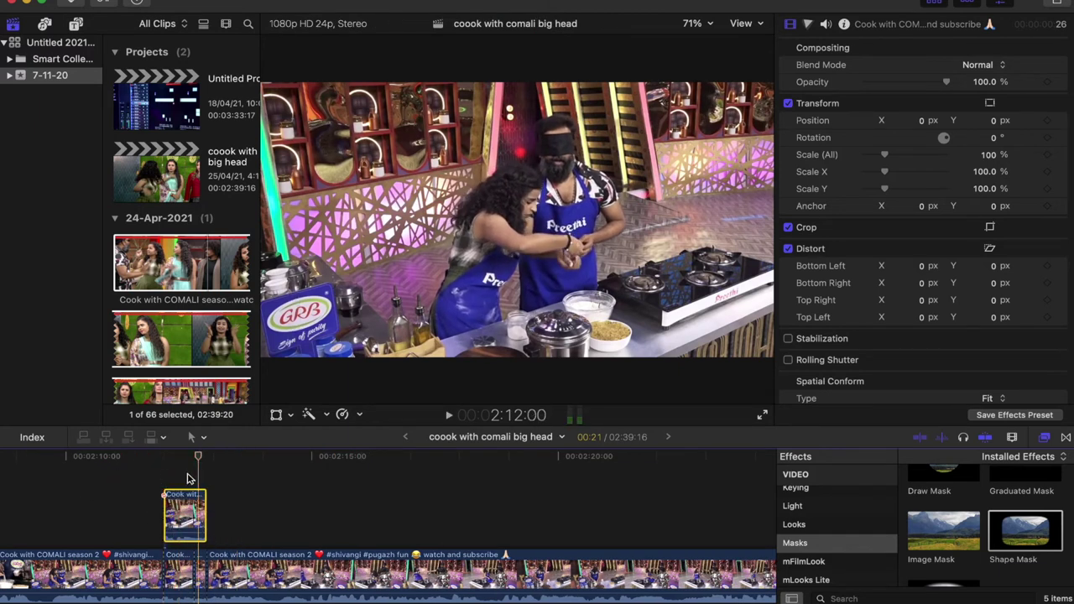
{"action": "key", "text": "space"}
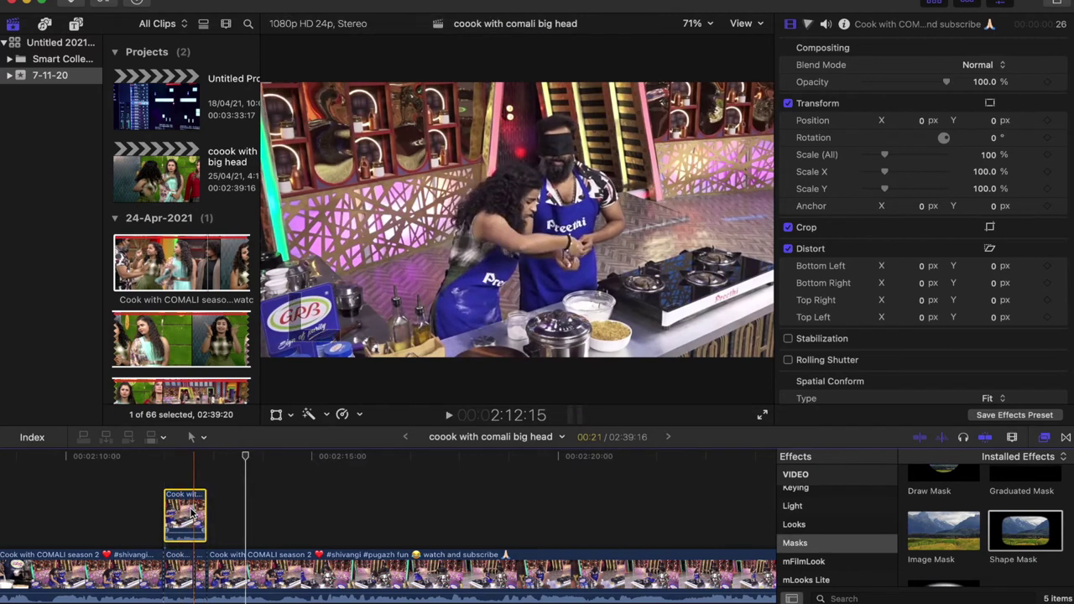
Step: Apply a Shape Mask to the third stacked clip and fit it at radius about 70 over the blindfolded man's head
{"action": "left_click_drag", "start_coordinate": [1025, 530], "coordinate": [187, 520]}
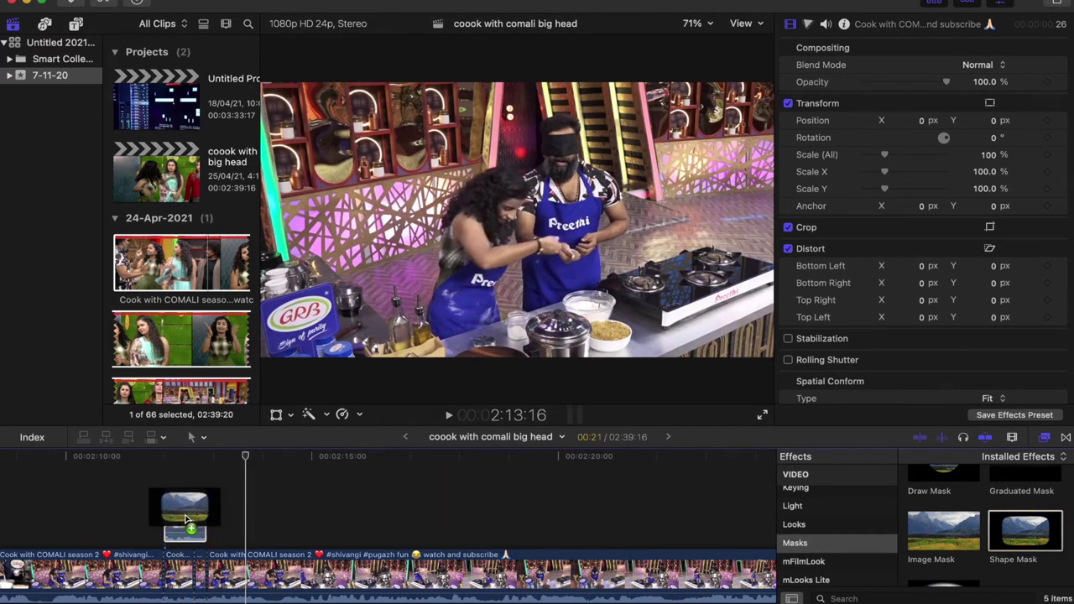
{"action": "left_click", "coordinate": [164, 458]}
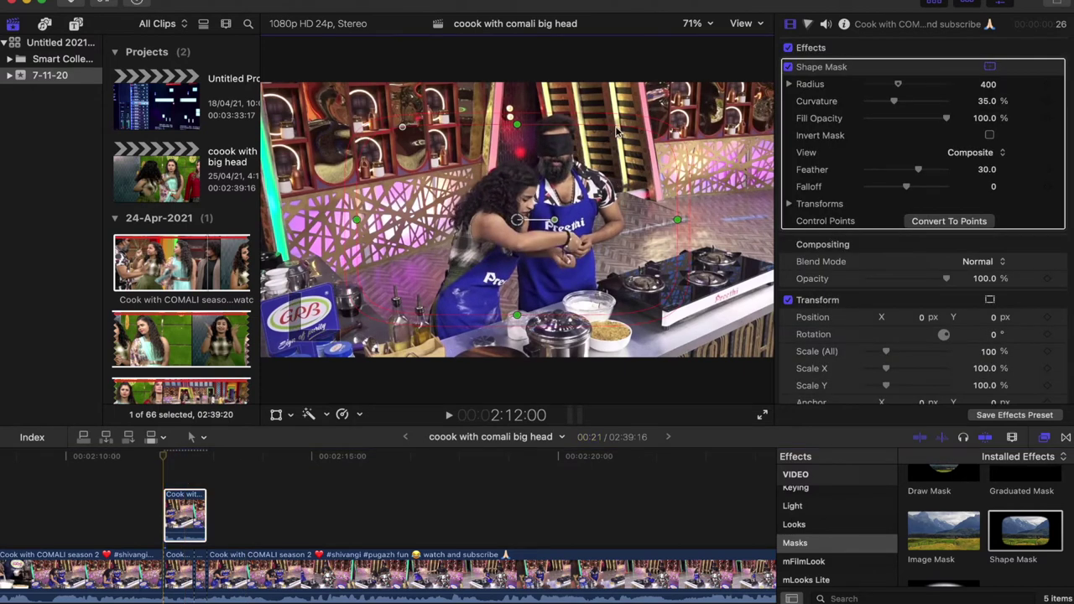
{"action": "left_click_drag", "start_coordinate": [518, 176], "coordinate": [569, 133]}
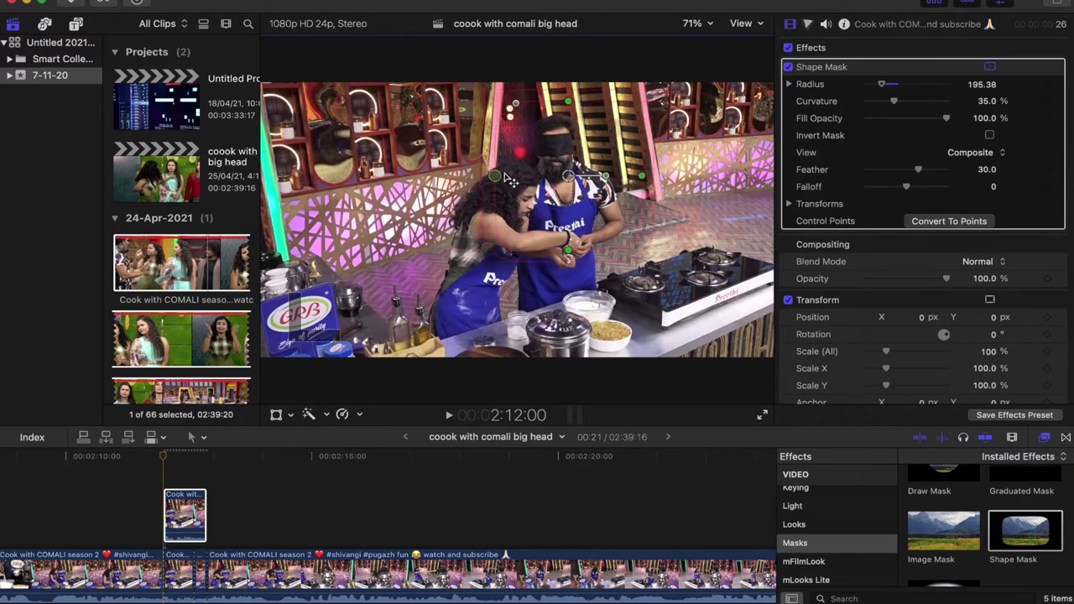
{"action": "left_click_drag", "start_coordinate": [545, 155], "coordinate": [552, 149]}
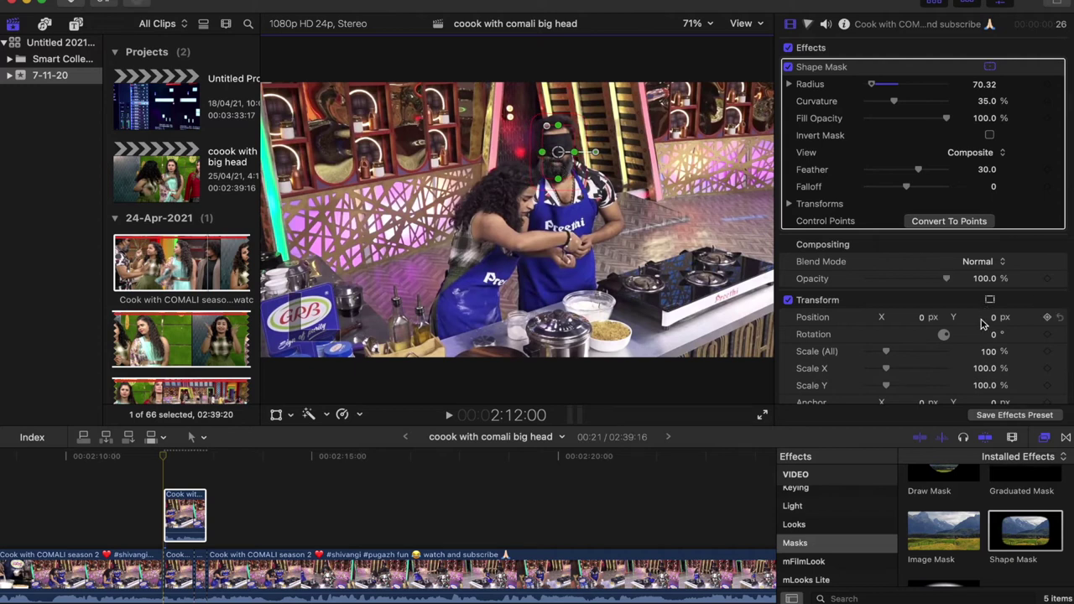
Step: Scale the head clip to 120%, recentre the mask on the face, and offset Position to -27, -36 px
{"action": "left_click_drag", "start_coordinate": [889, 354], "coordinate": [883, 353]}
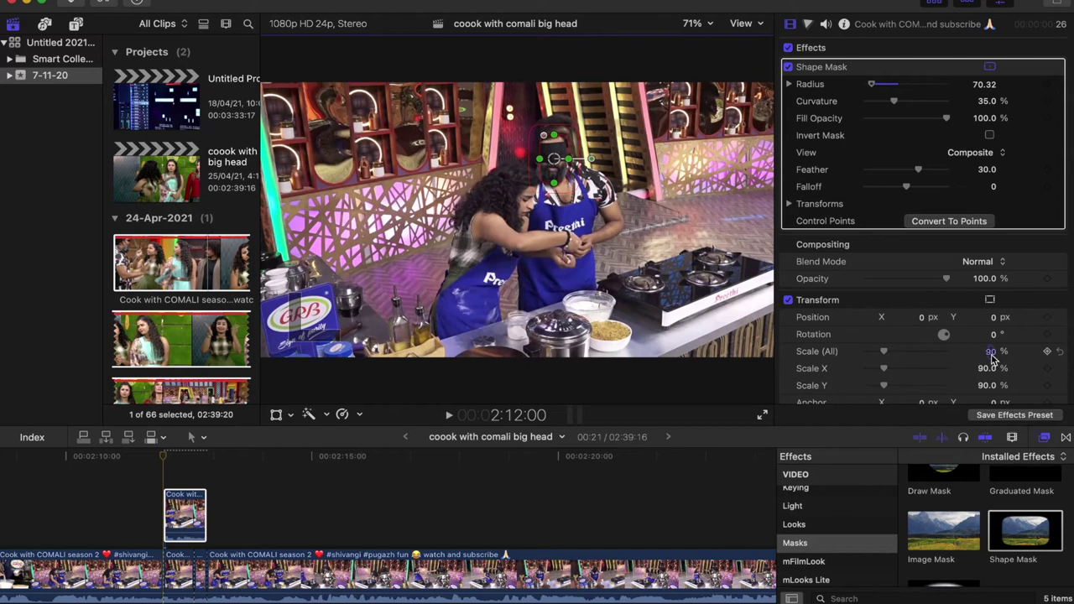
{"action": "left_click_drag", "start_coordinate": [554, 158], "coordinate": [566, 137]}
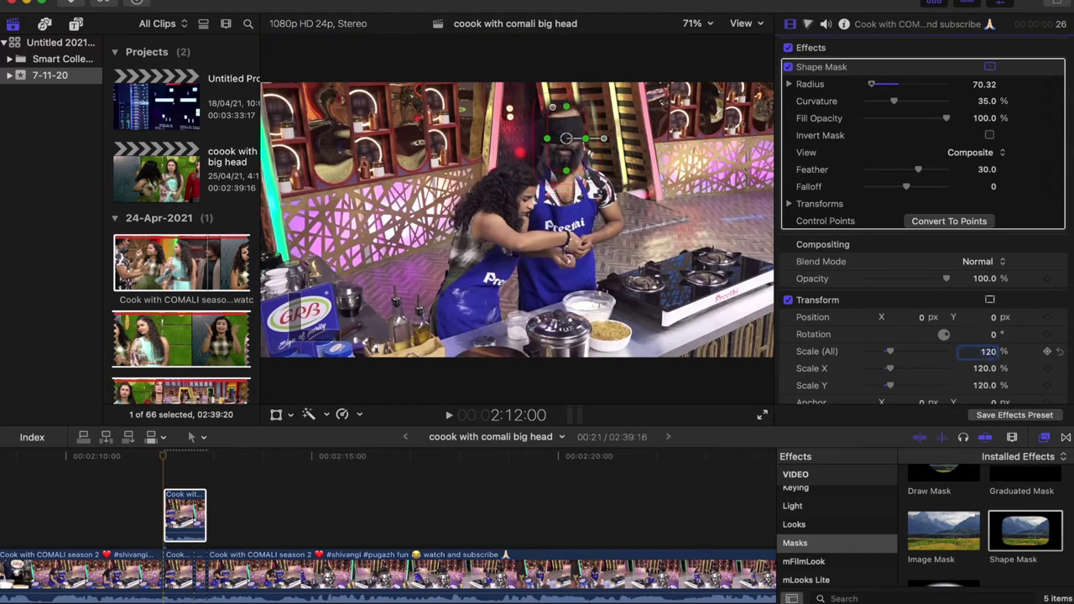
{"action": "left_click_drag", "start_coordinate": [922, 323], "coordinate": [900, 323]}
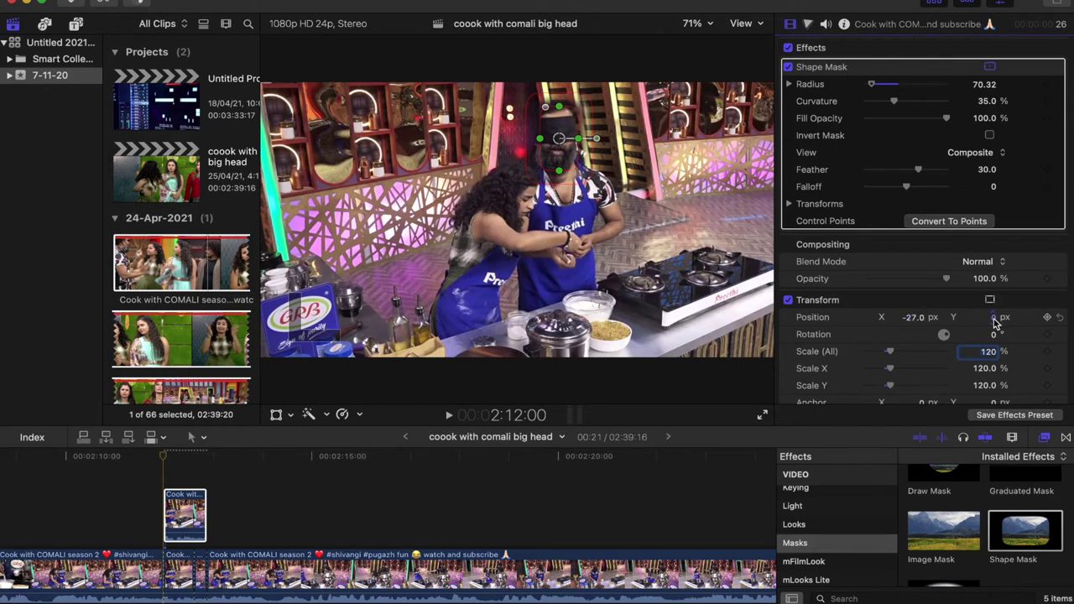
{"action": "mouse_move", "coordinate": [987, 317]}
{"action": "left_mouse_down"}
{"action": "mouse_move", "coordinate": [949, 318]}
{"action": "mouse_move", "coordinate": [980, 317]}
{"action": "left_mouse_up"}
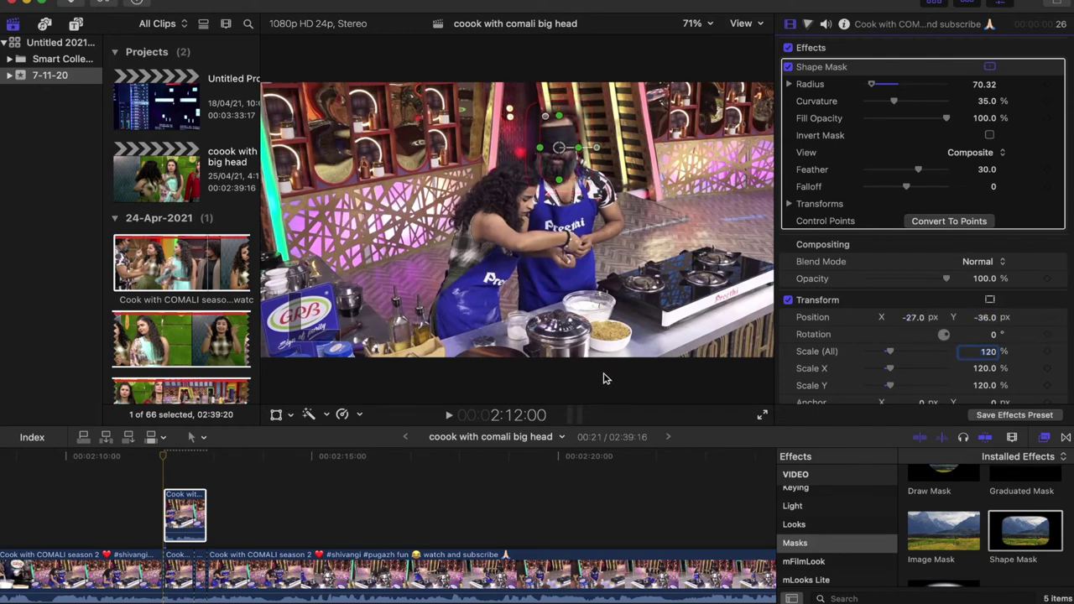
Step: Scrub through to check the mask, then lengthen the head clip's end
{"action": "left_click", "coordinate": [151, 458]}
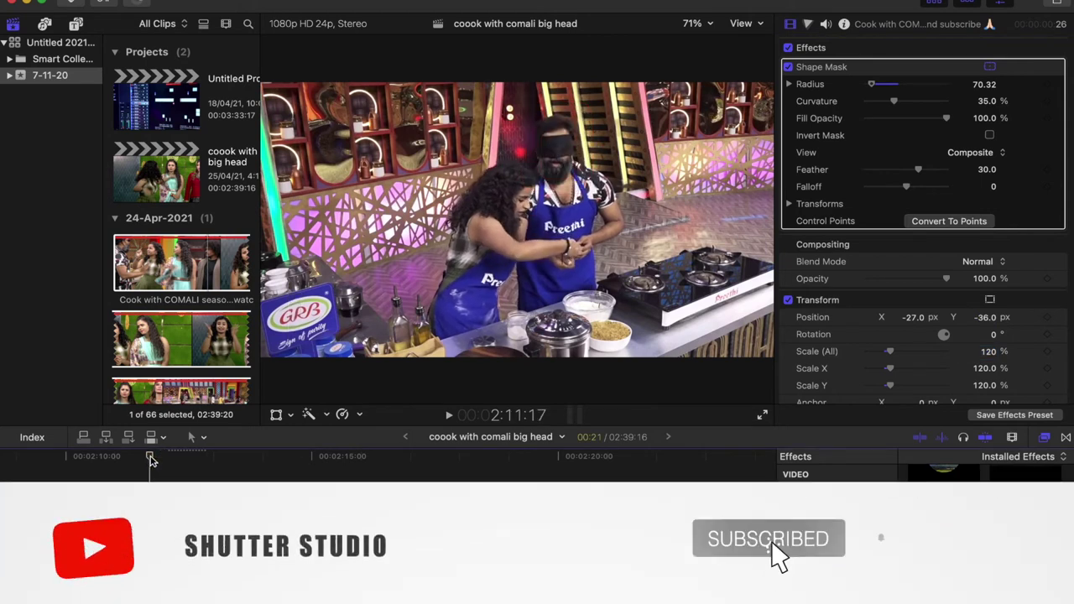
{"action": "left_click_drag", "start_coordinate": [151, 458], "coordinate": [183, 463]}
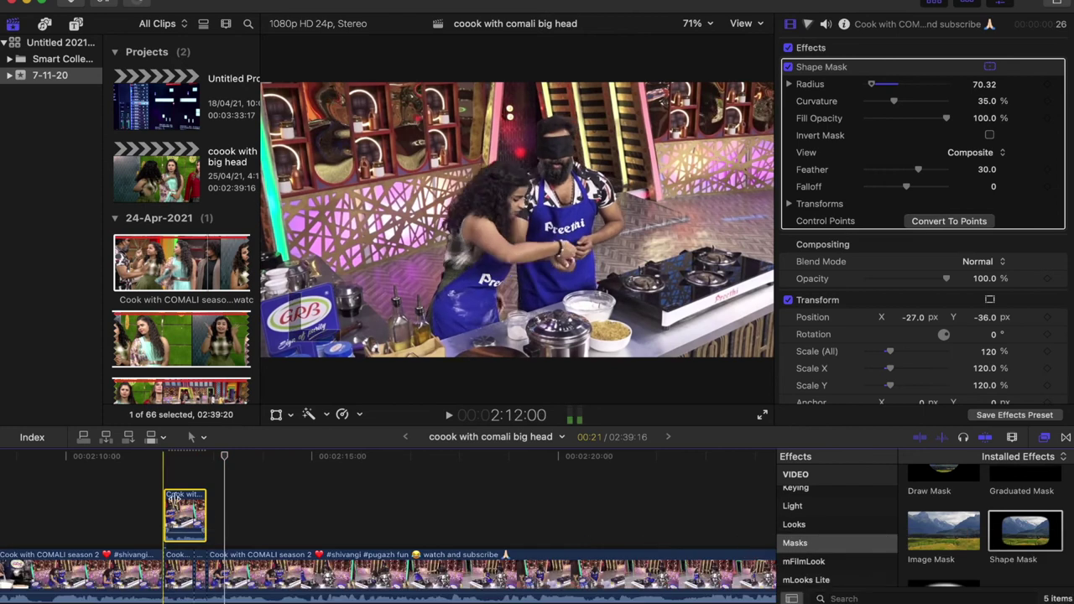
{"action": "left_click_drag", "start_coordinate": [206, 514], "coordinate": [226, 459]}
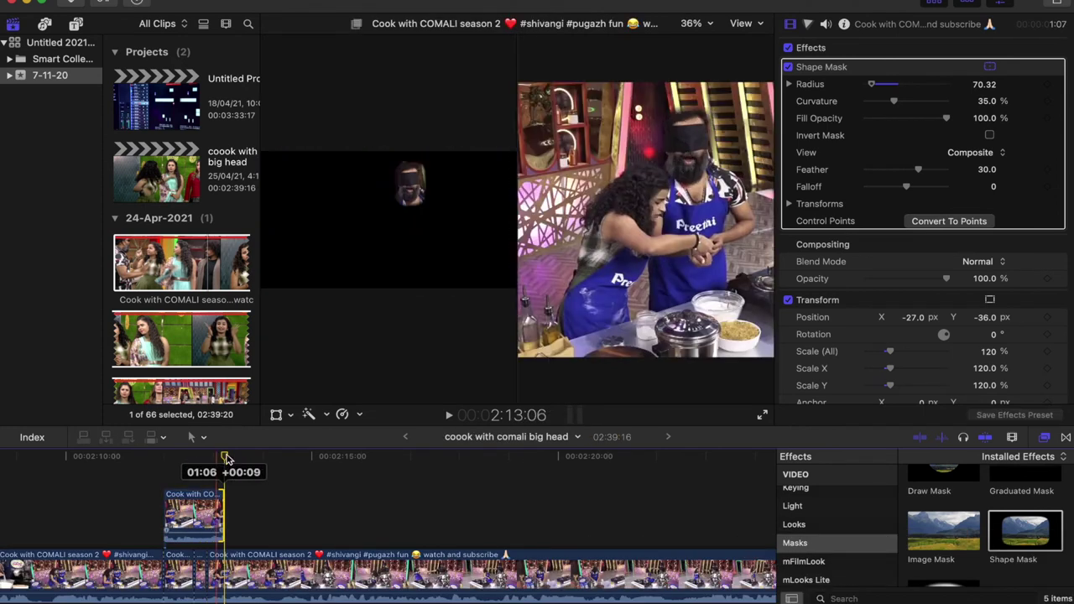
Step: Play the section, extend the head clip's end further, trim its start, and replay the result
{"action": "left_click", "coordinate": [150, 457]}
{"action": "key", "text": "space"}
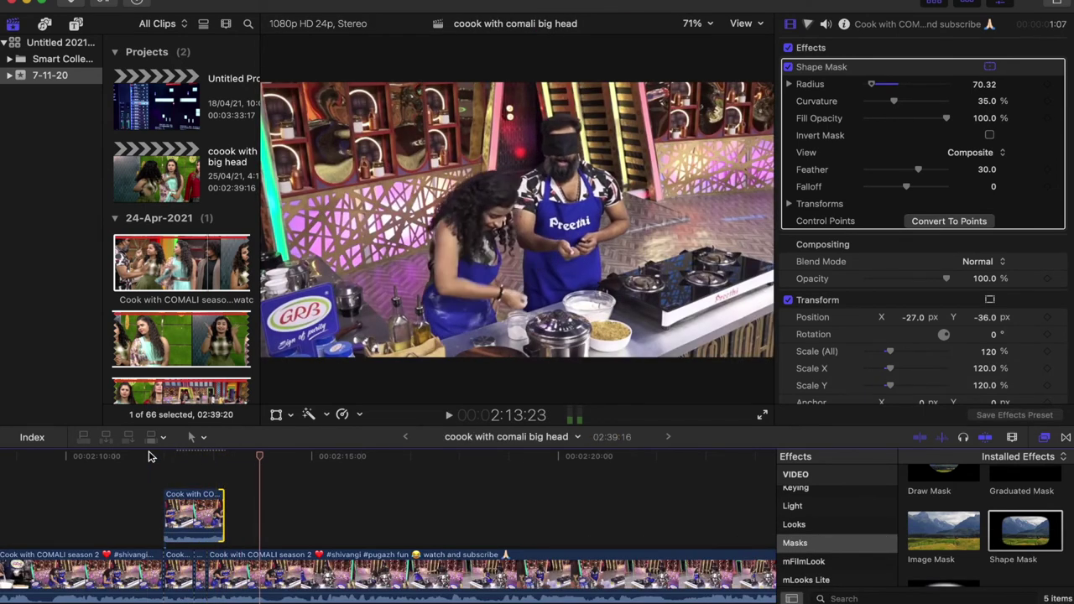
{"action": "left_click_drag", "start_coordinate": [224, 514], "coordinate": [252, 507]}
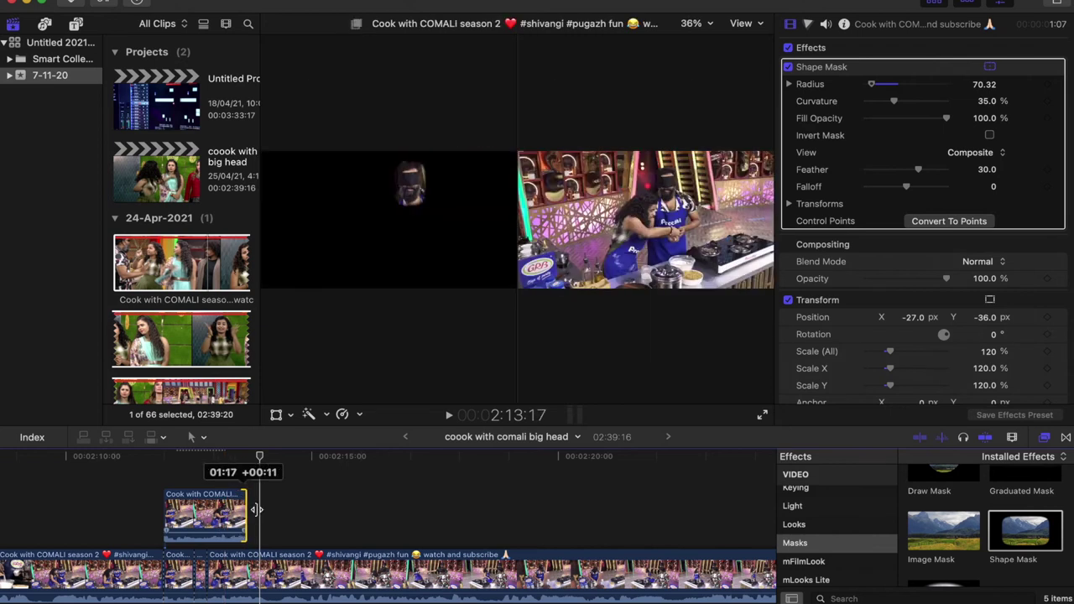
{"action": "left_click_drag", "start_coordinate": [166, 513], "coordinate": [173, 515]}
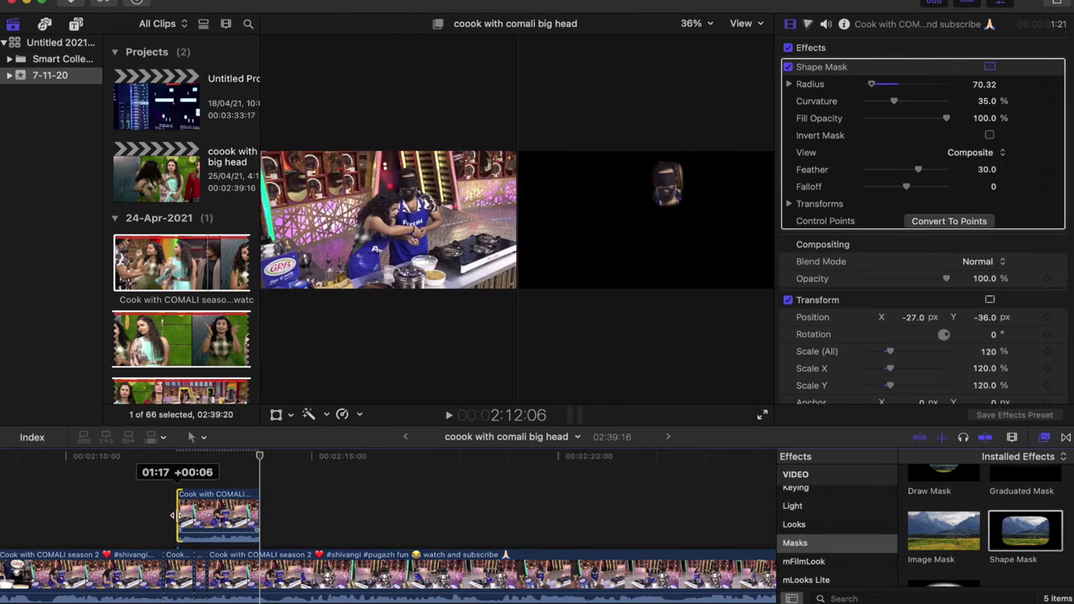
{"action": "left_click", "coordinate": [149, 514]}
{"action": "key", "text": "space"}
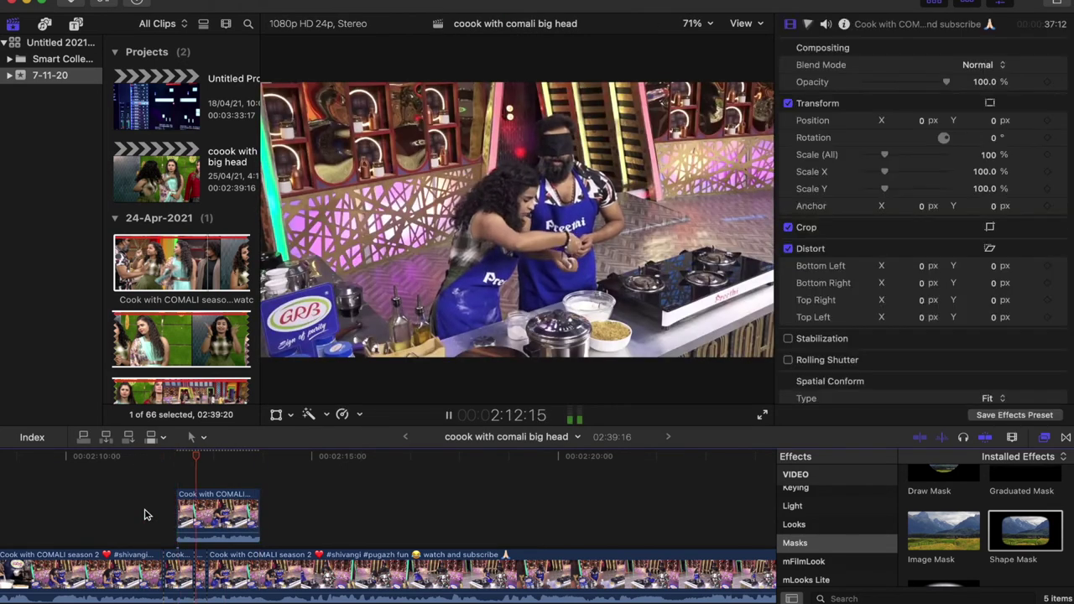
Step: Replay the head clip from an earlier point to review the timing
{"action": "left_click", "coordinate": [171, 461]}
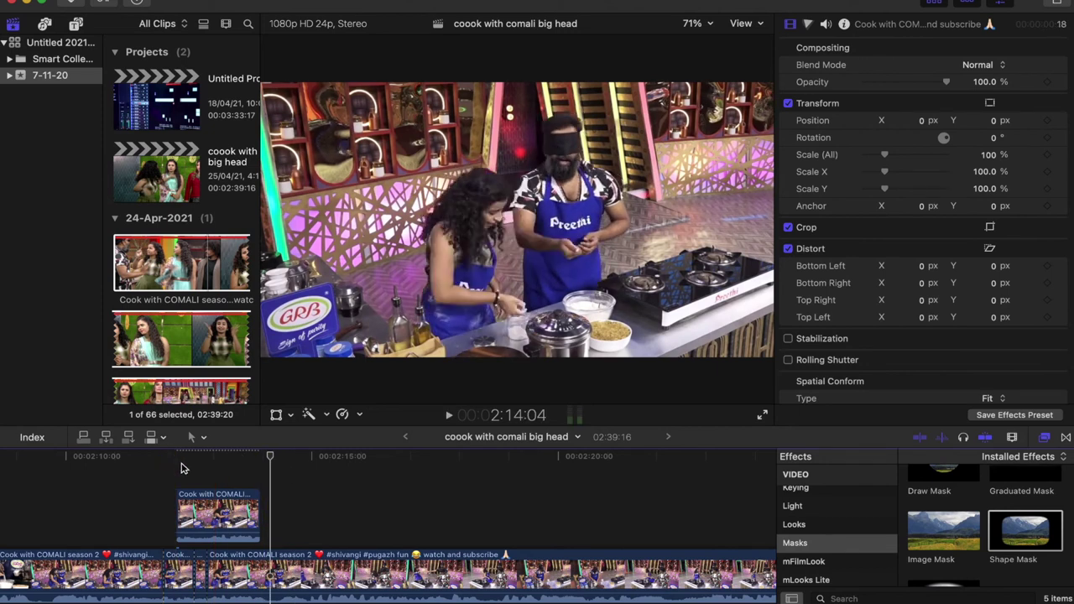
{"action": "scroll", "coordinate": [60, 497], "scroll_direction": "left", "scroll_amount": 5}
{"action": "key", "text": "space"}
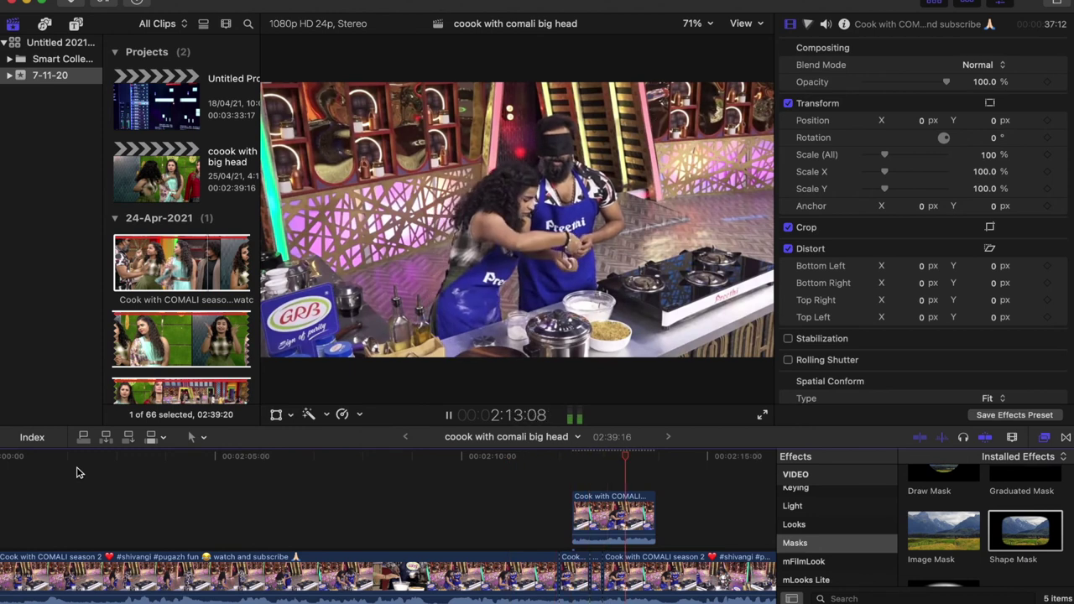
{"action": "key", "text": "space"}
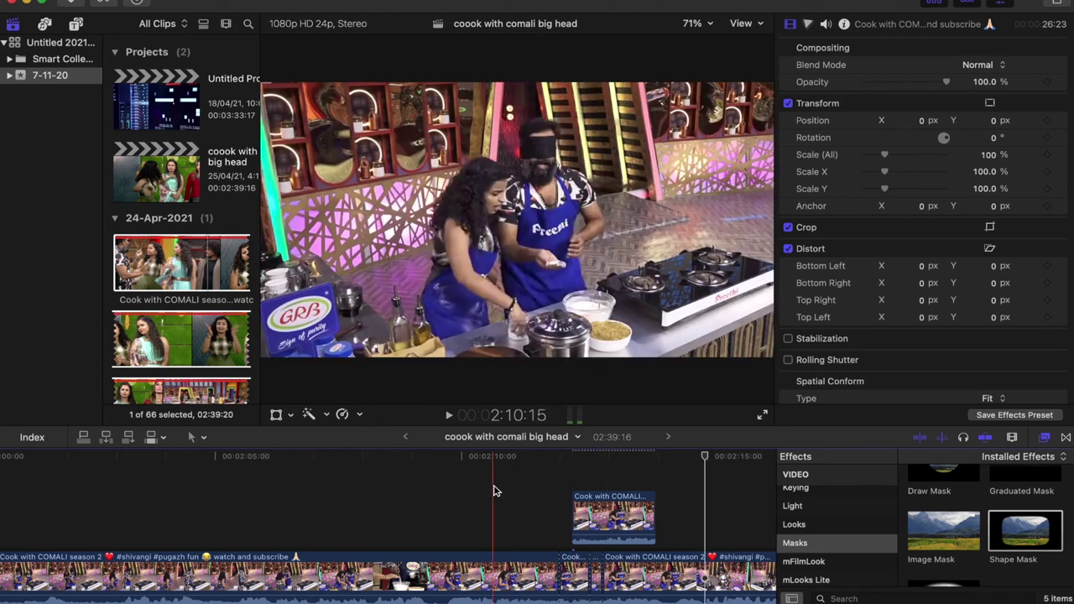
Step: Drag the head clip's start edge left so it begins slightly earlier, then scrub to check the mask
{"action": "left_click", "coordinate": [601, 516]}
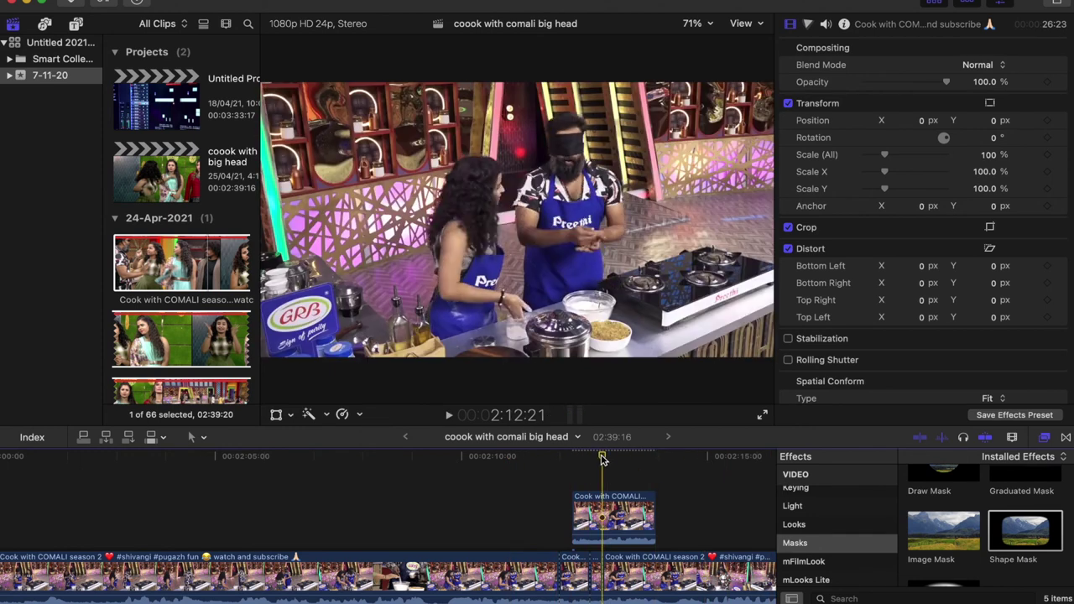
{"action": "left_click", "coordinate": [640, 499]}
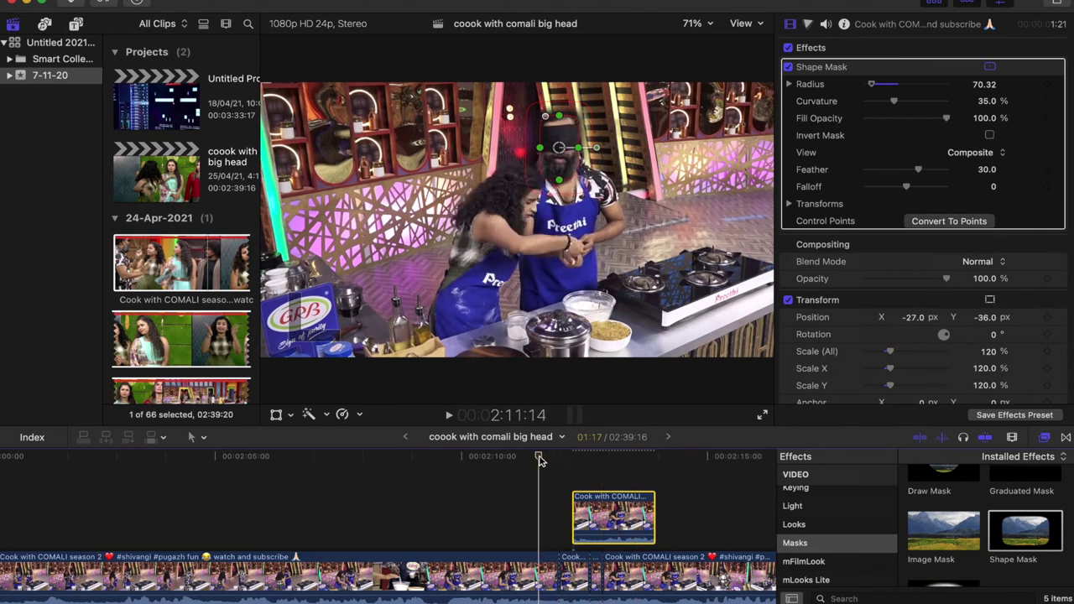
{"action": "left_click", "coordinate": [619, 464]}
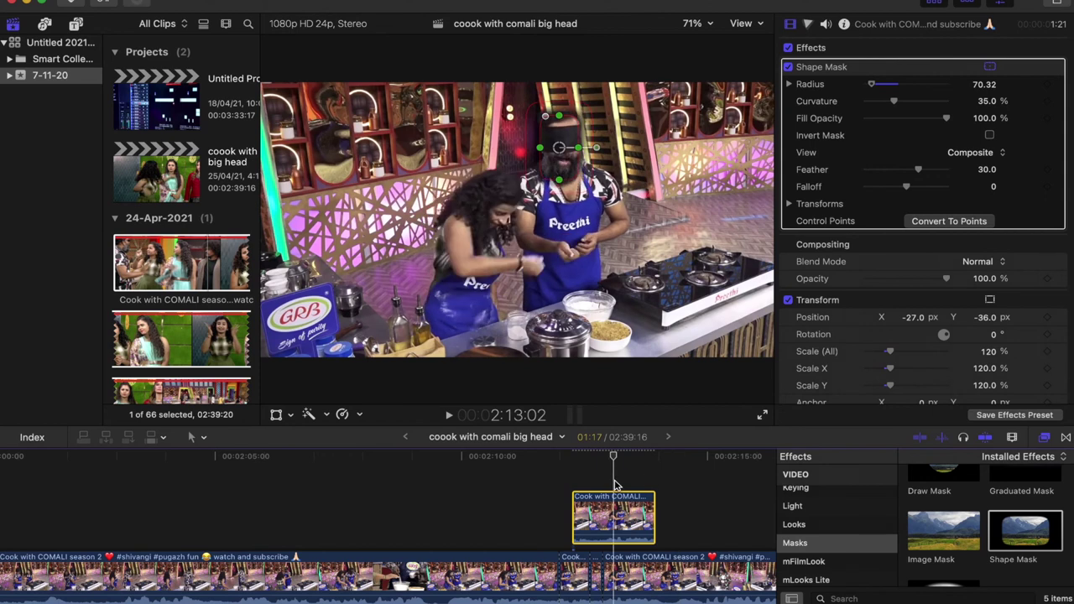
{"action": "left_click", "coordinate": [574, 520]}
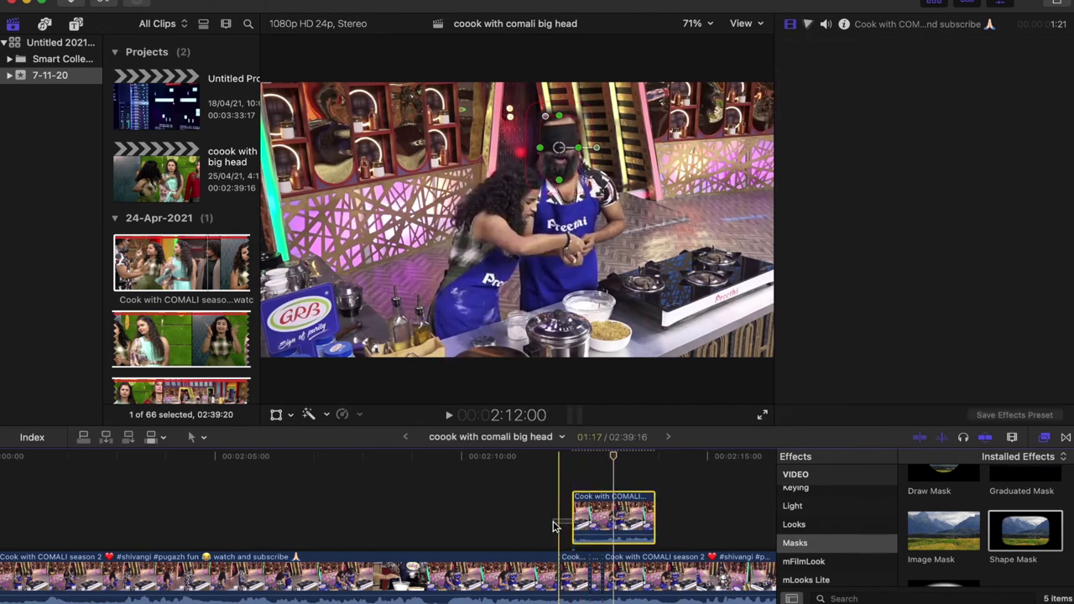
{"action": "left_click", "coordinate": [576, 516]}
{"action": "left_click", "coordinate": [570, 514]}
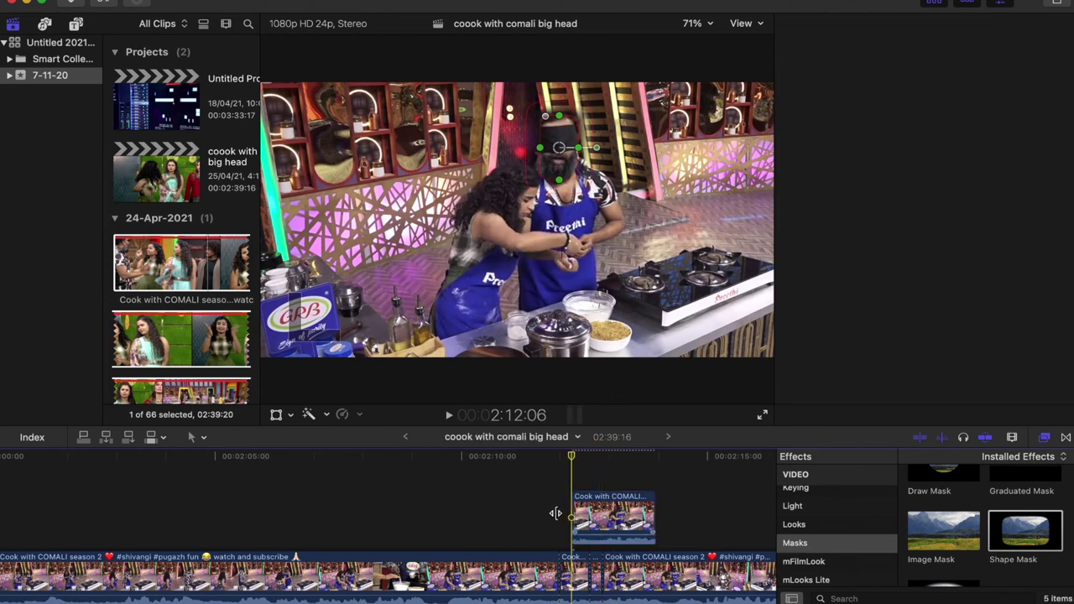
{"action": "left_click", "coordinate": [570, 516]}
{"action": "mouse_move", "coordinate": [572, 503]}
{"action": "left_mouse_down"}
{"action": "mouse_move", "coordinate": [552, 499]}
{"action": "mouse_move", "coordinate": [561, 504]}
{"action": "left_mouse_up"}
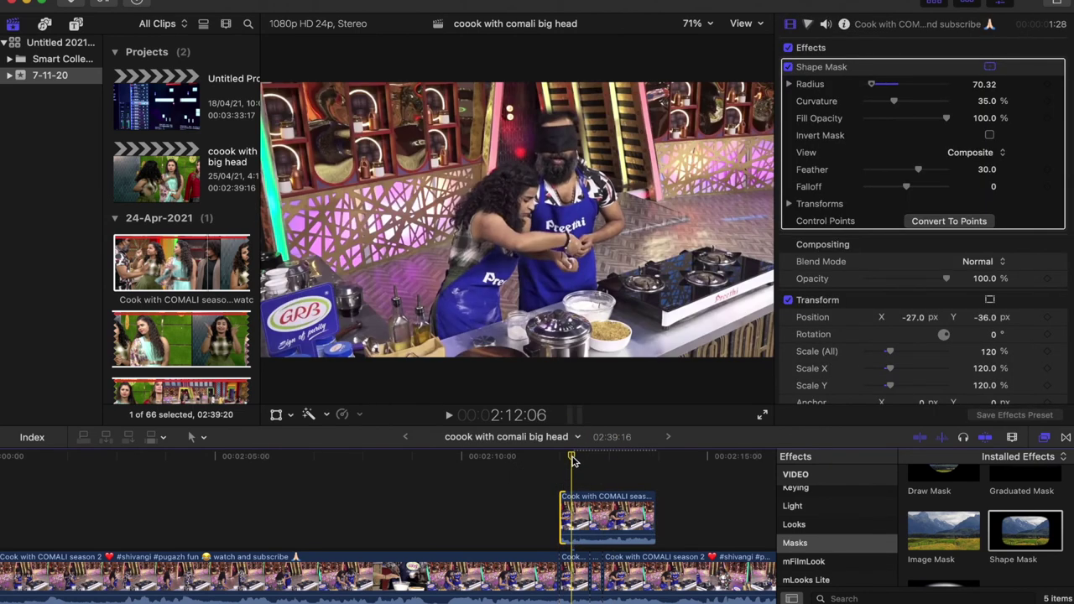
{"action": "mouse_move", "coordinate": [573, 460]}
{"action": "left_mouse_down"}
{"action": "mouse_move", "coordinate": [642, 477]}
{"action": "mouse_move", "coordinate": [621, 476]}
{"action": "left_mouse_up"}
Step: Set the head clip's Scale (All) to 130%
{"action": "left_click", "coordinate": [620, 516]}
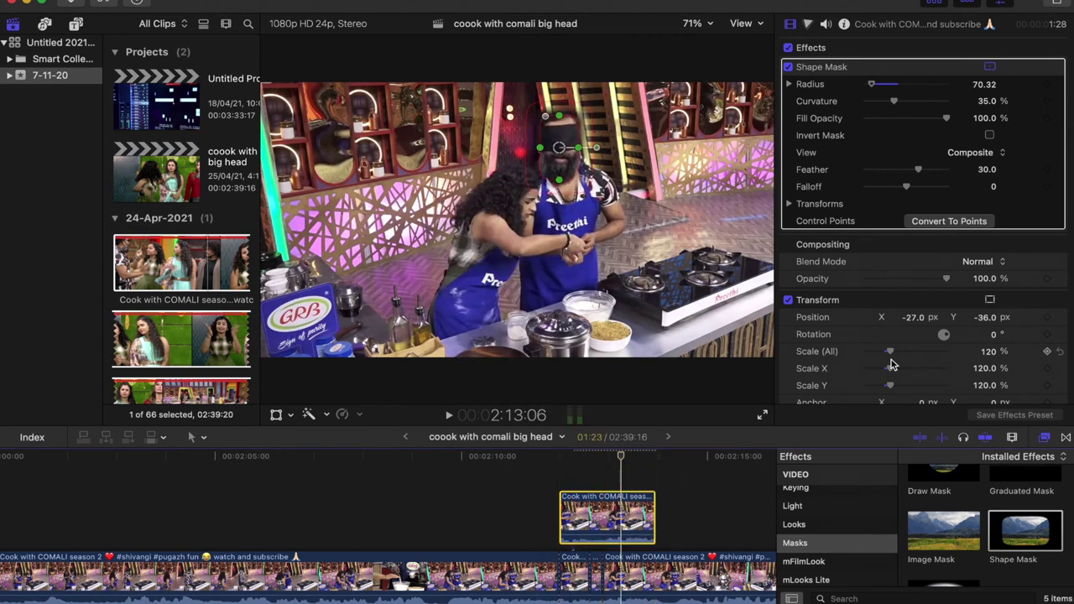
{"action": "type", "text": "130"}
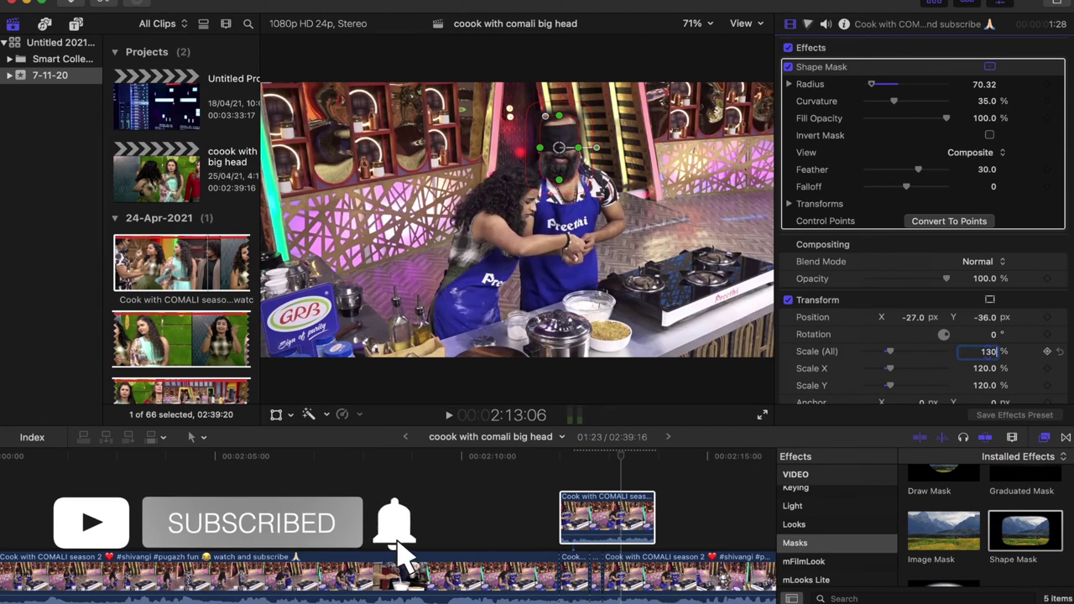
{"action": "key", "text": "Return"}
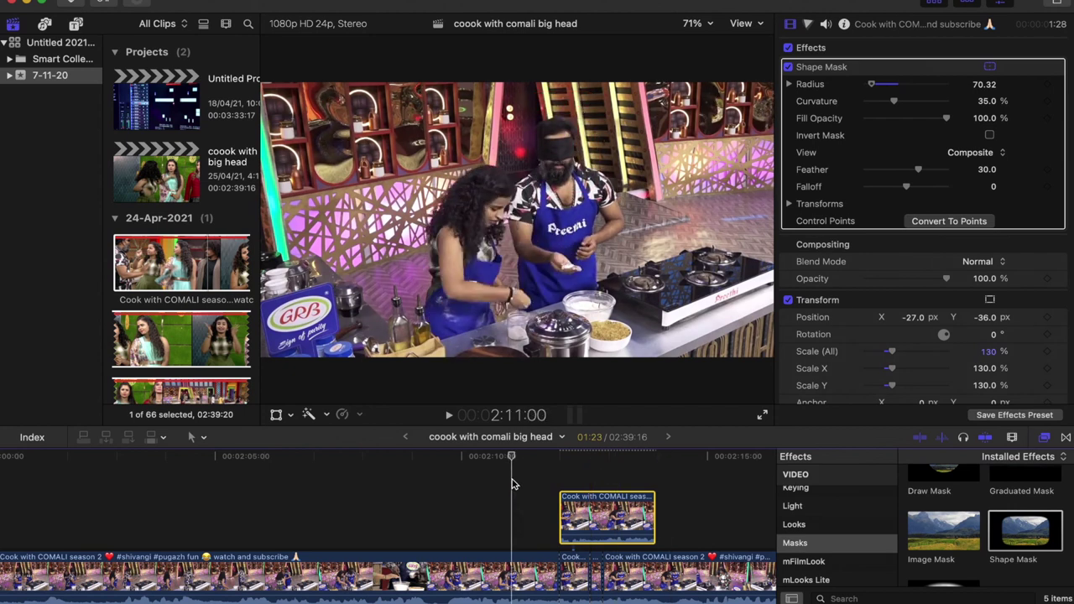
{"action": "key", "text": "space"}
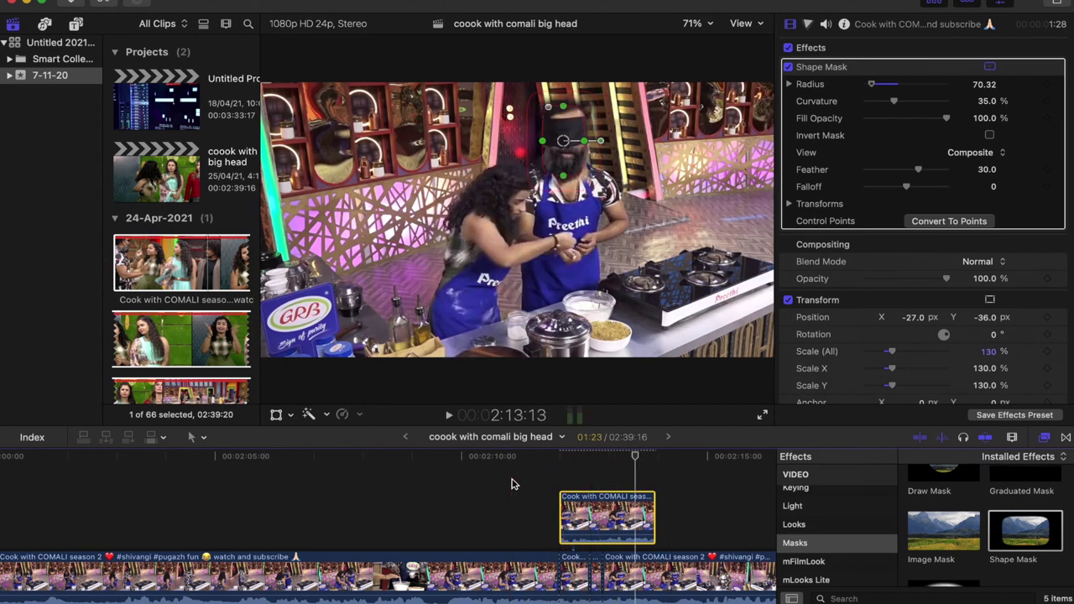
{"action": "key", "text": "space"}
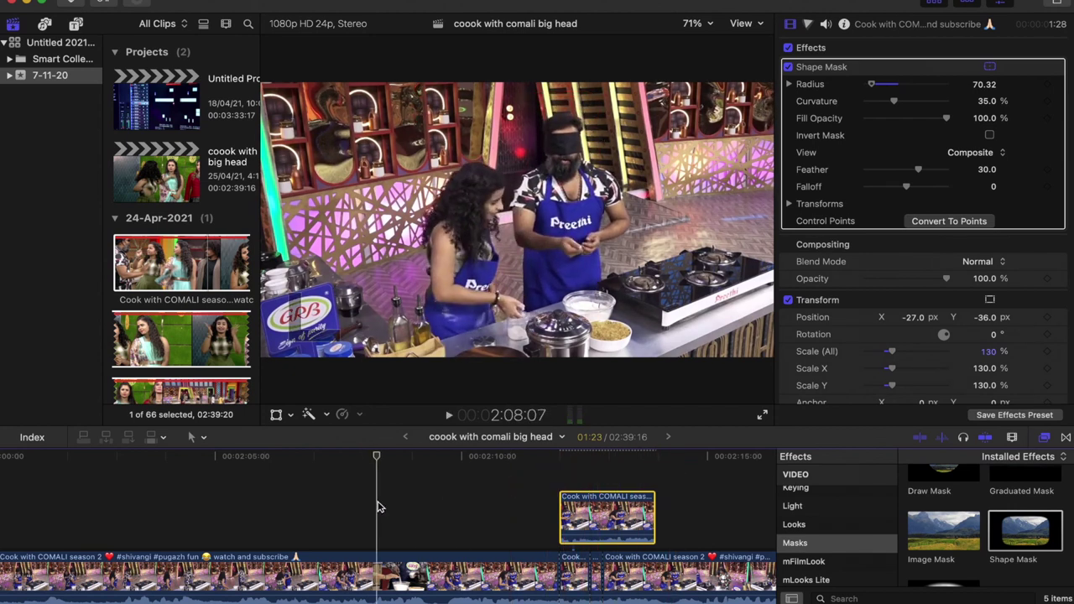
{"action": "key", "text": "space"}
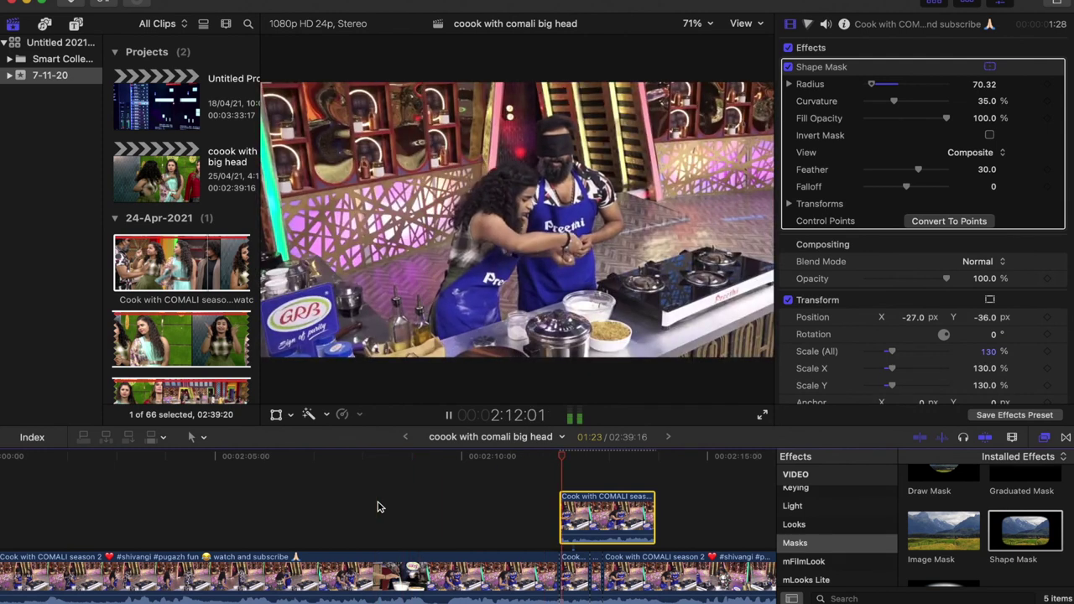
{"action": "key", "text": "space"}
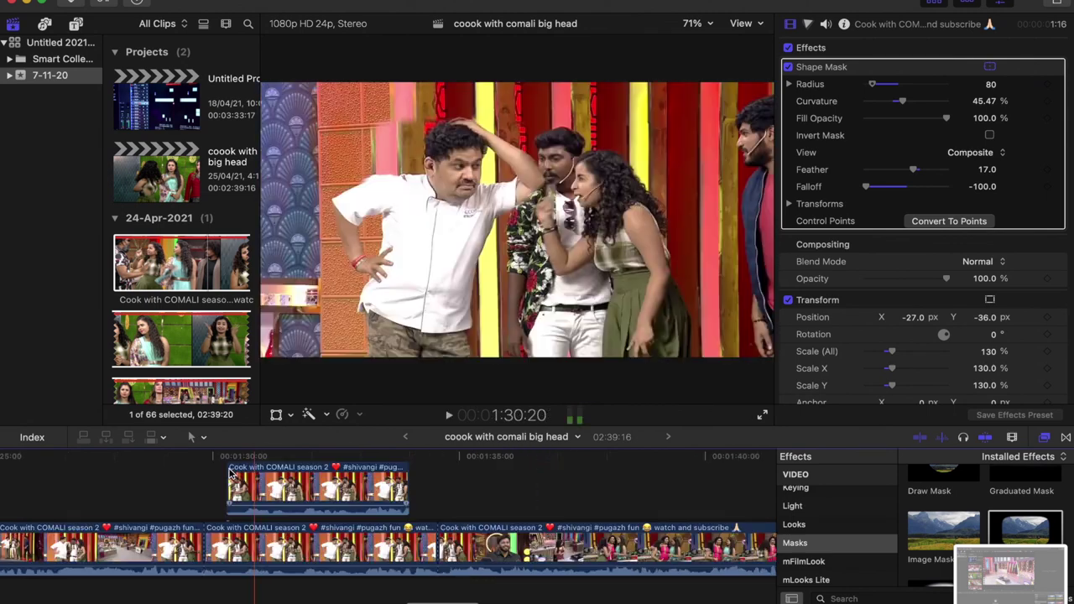
{"action": "left_click", "coordinate": [112, 468]}
{"action": "key", "text": "space"}
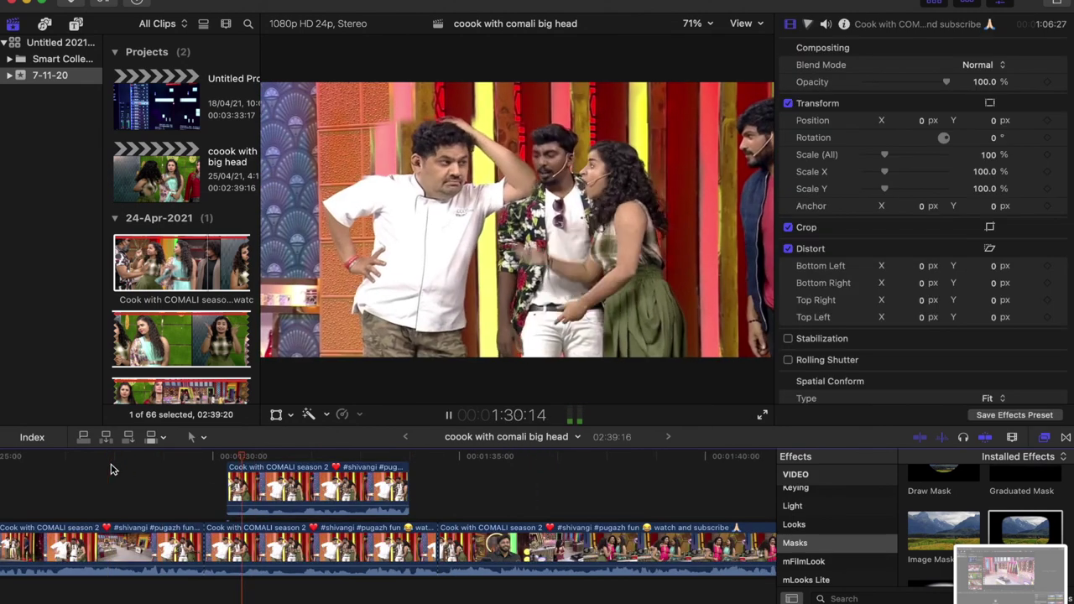